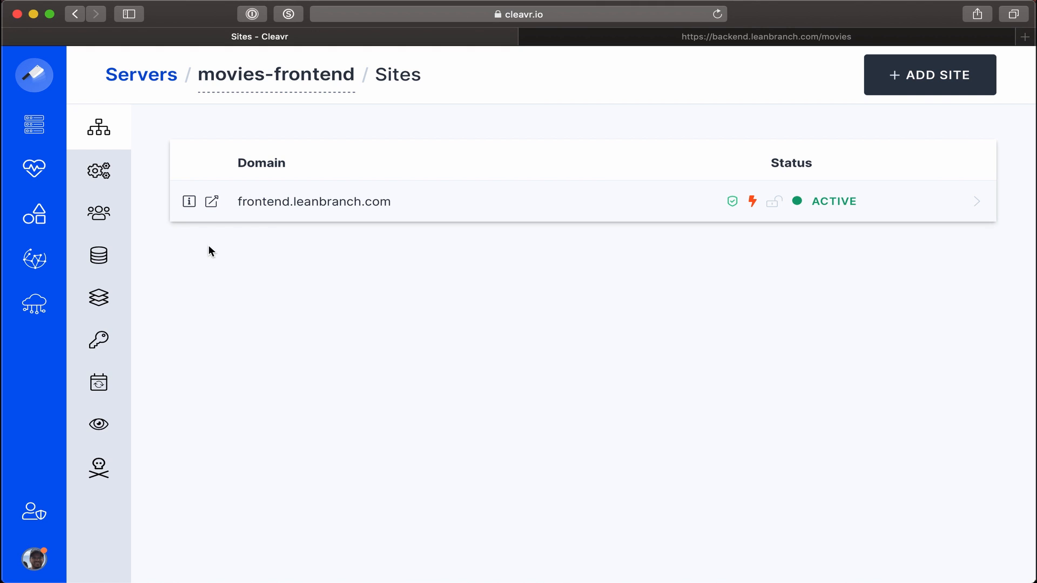
# Look up the port number in the site details of frontend.leanbranch.com
pyautogui.click(189, 202)
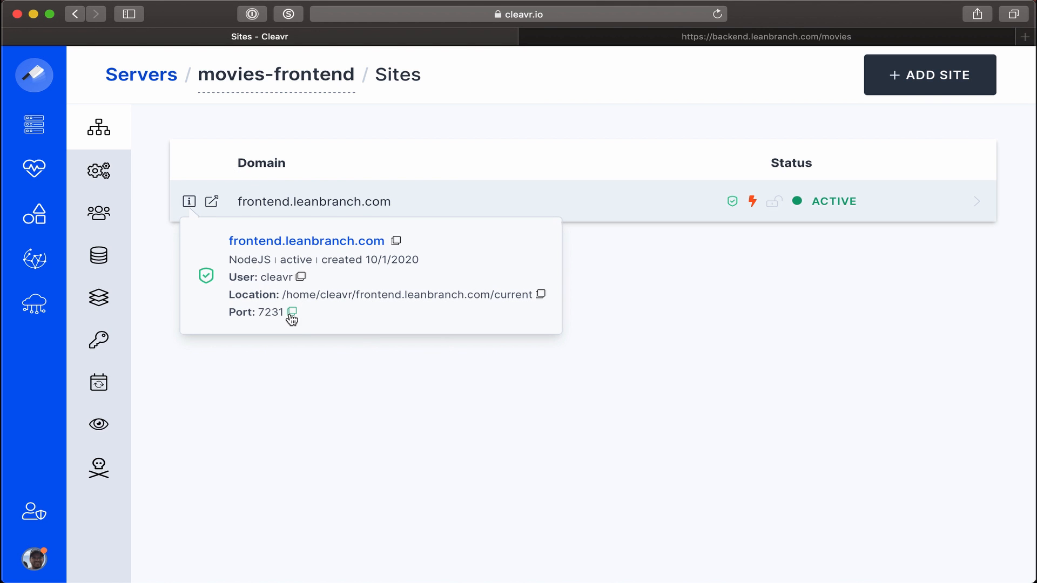
pyautogui.click(518, 167)
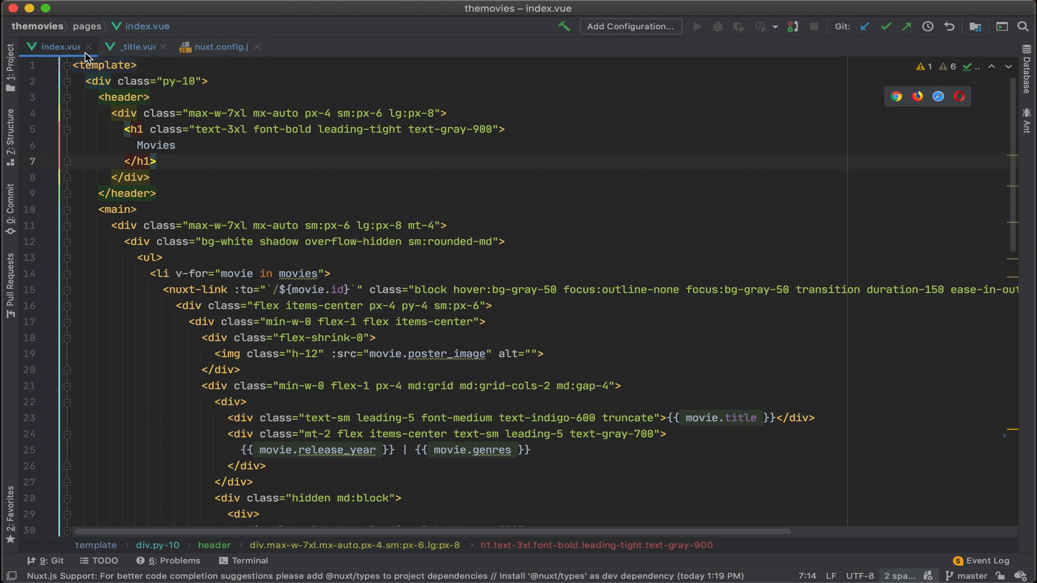
pyautogui.scroll(-3, 291, 262)
pyautogui.scroll(-12, 291, 261)
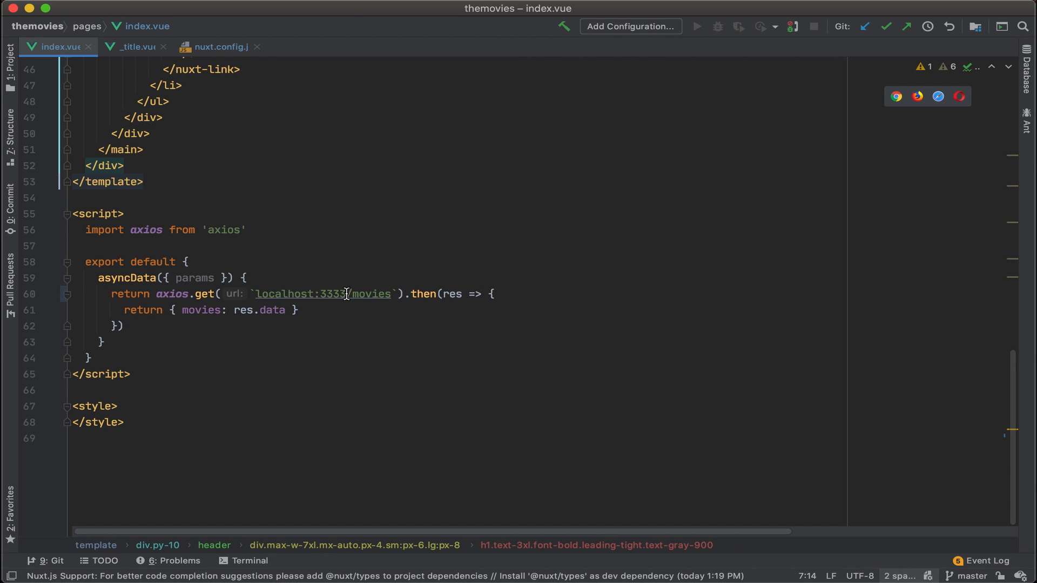
pyautogui.moveTo(346, 294); pyautogui.dragTo(257, 295)
pyautogui.press('BackSpace')
pyautogui.write('h')
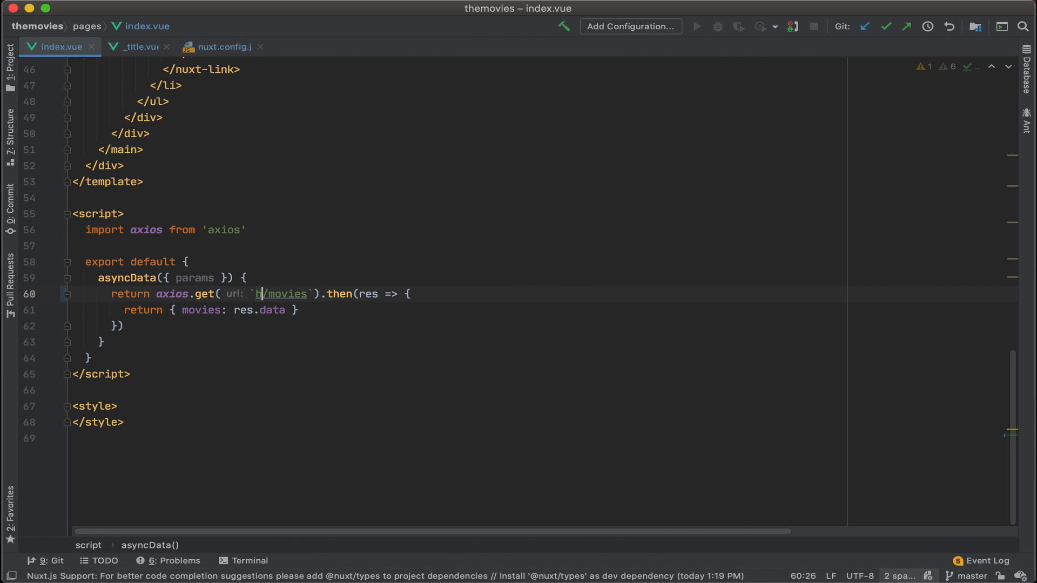
pyautogui.write('ttps:/')
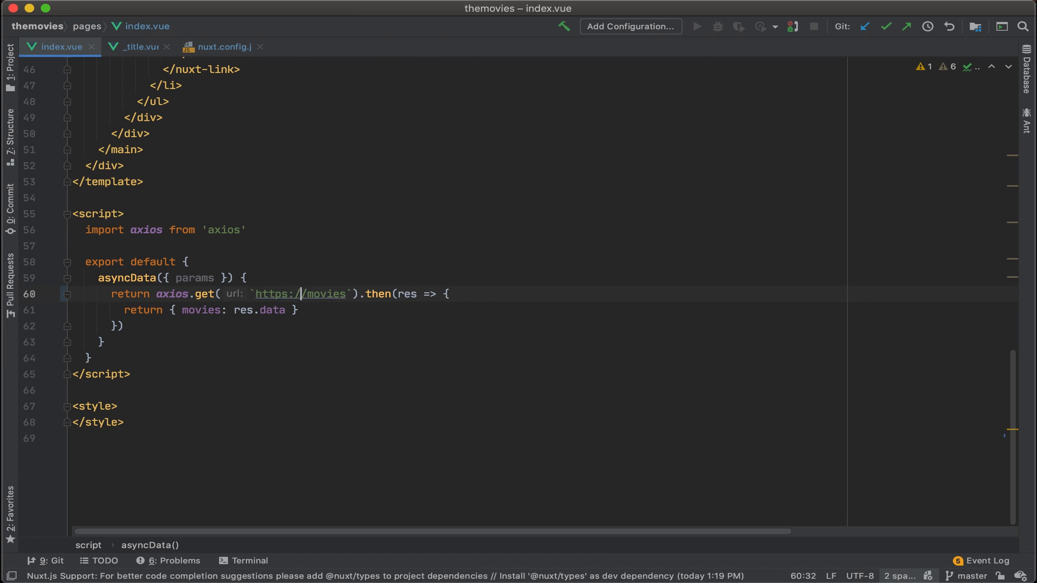
pyautogui.write('/back')
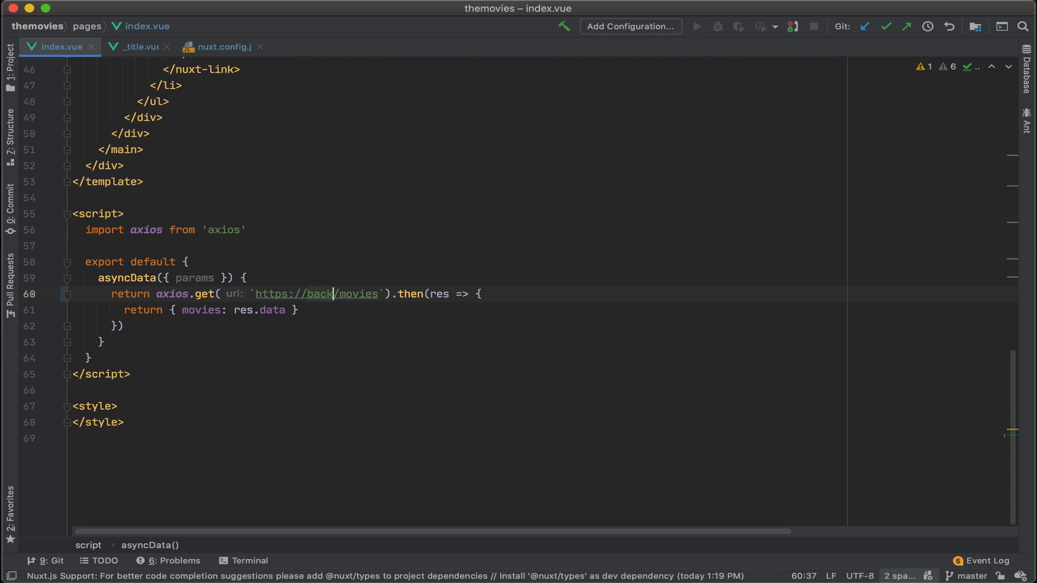
pyautogui.write('end.leanbra')
pyautogui.write('nch.com')
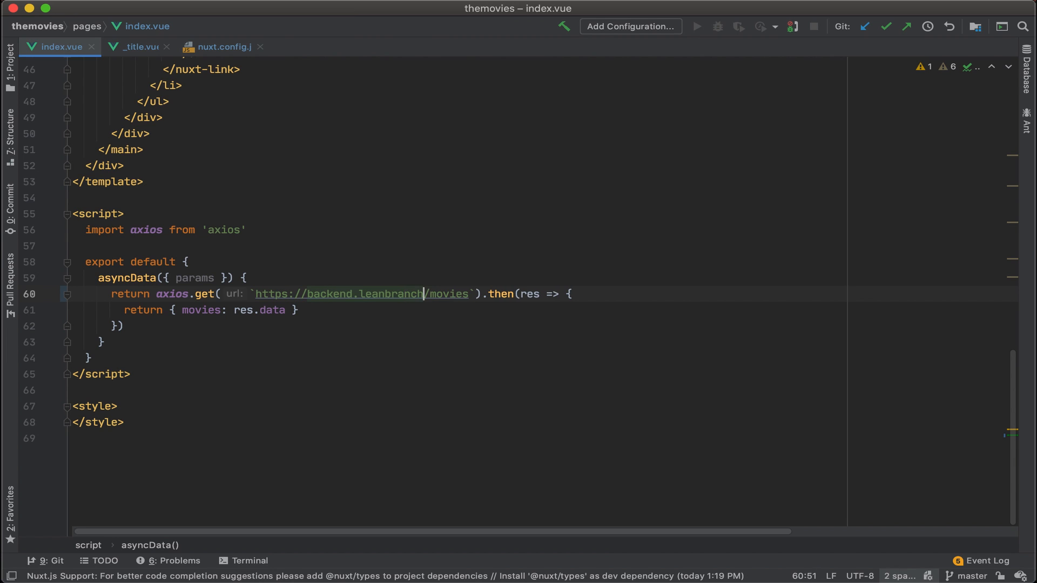
pyautogui.click(287, 342)
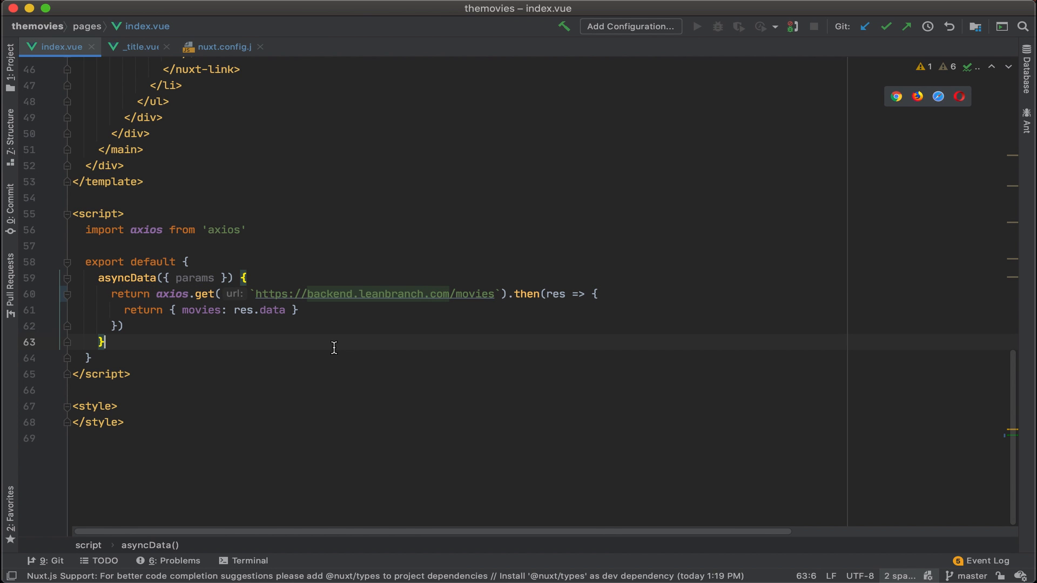
pyautogui.click(139, 47)
pyautogui.scroll(-1, 226, 295)
pyautogui.scroll(-18, 226, 295)
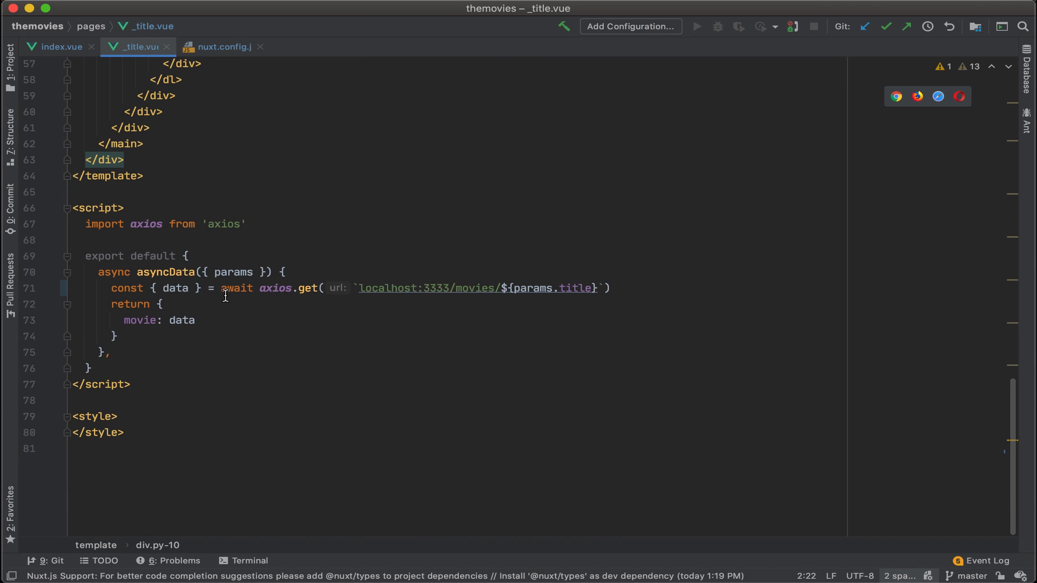
pyautogui.moveTo(492, 292); pyautogui.dragTo(378, 290)
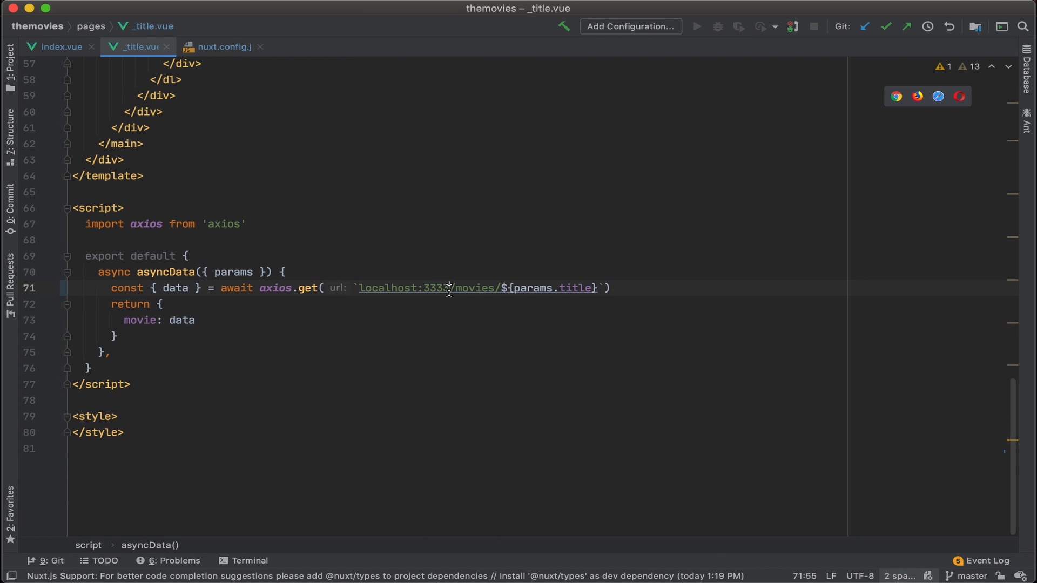
pyautogui.moveTo(448, 290); pyautogui.dragTo(361, 288)
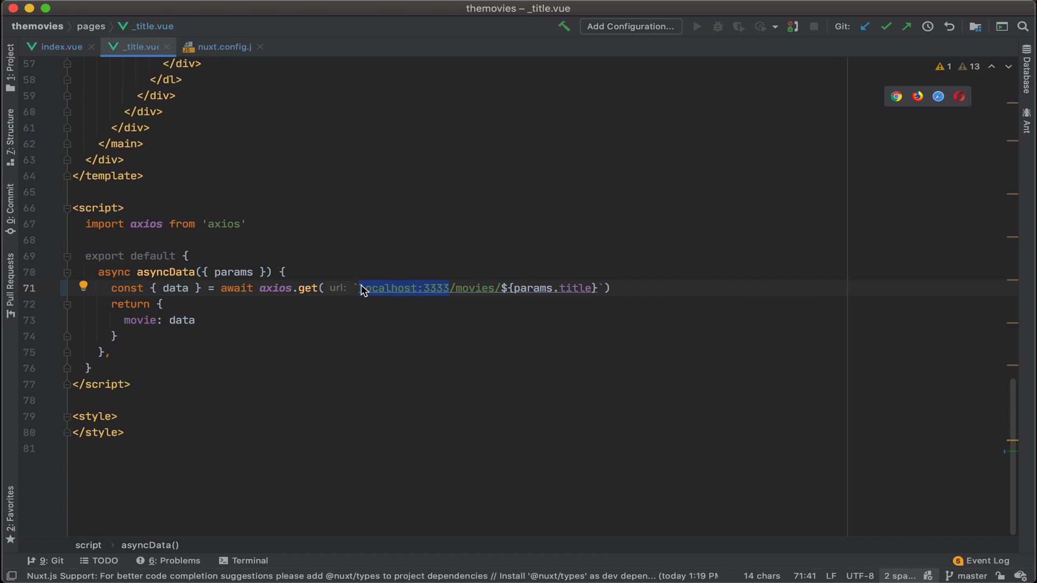
pyautogui.write('htt')
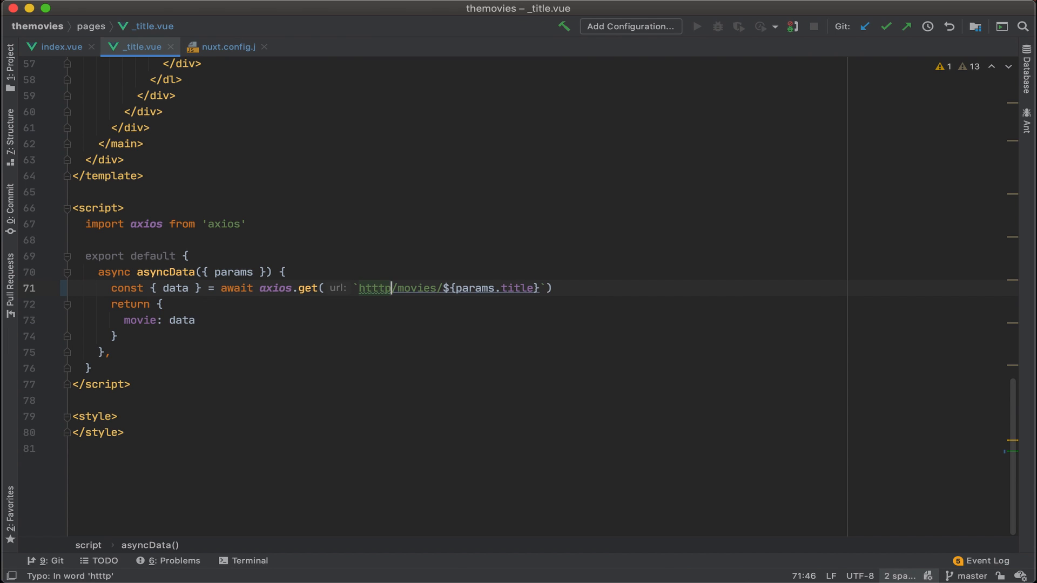
pyautogui.write('ps://')
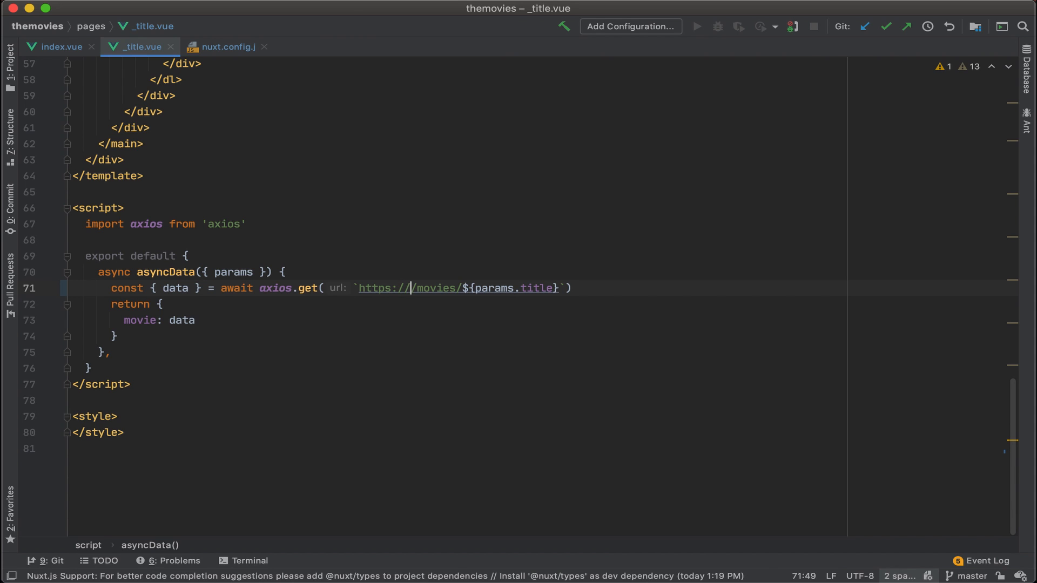
pyautogui.write('backend.l')
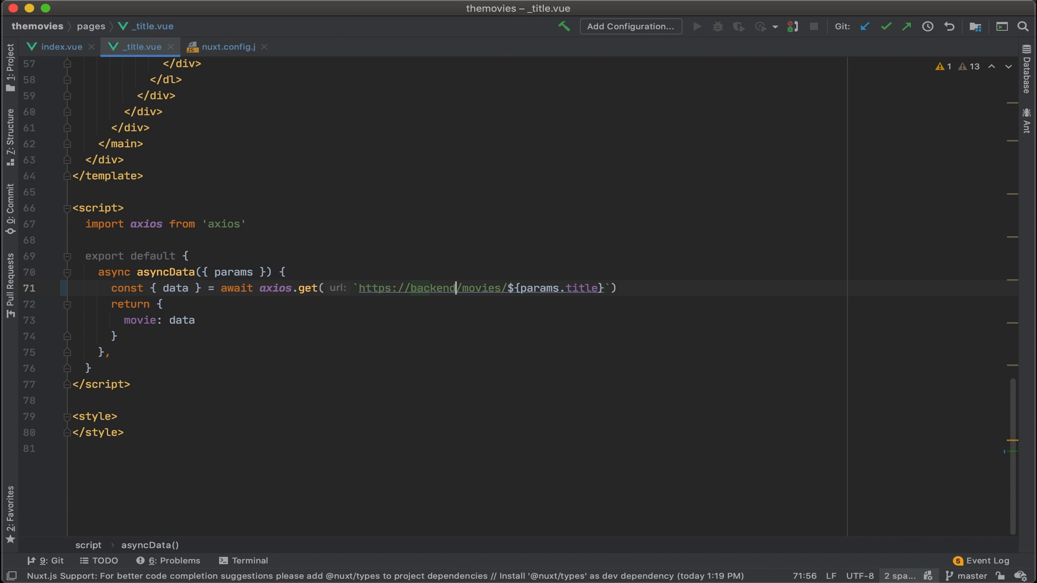
pyautogui.write('eanbrand')
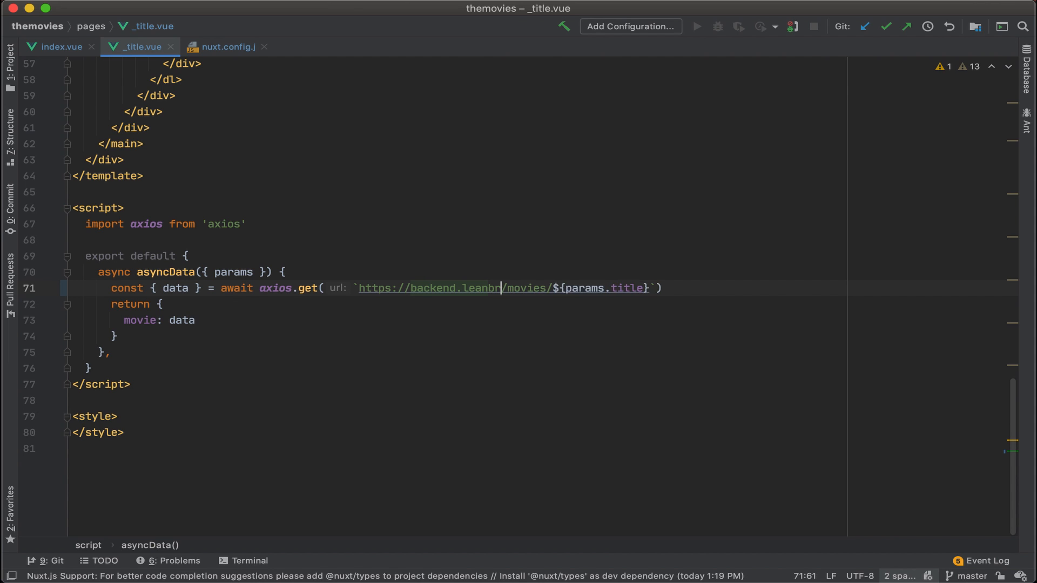
pyautogui.press('BackSpace')
pyautogui.write('ch.com')
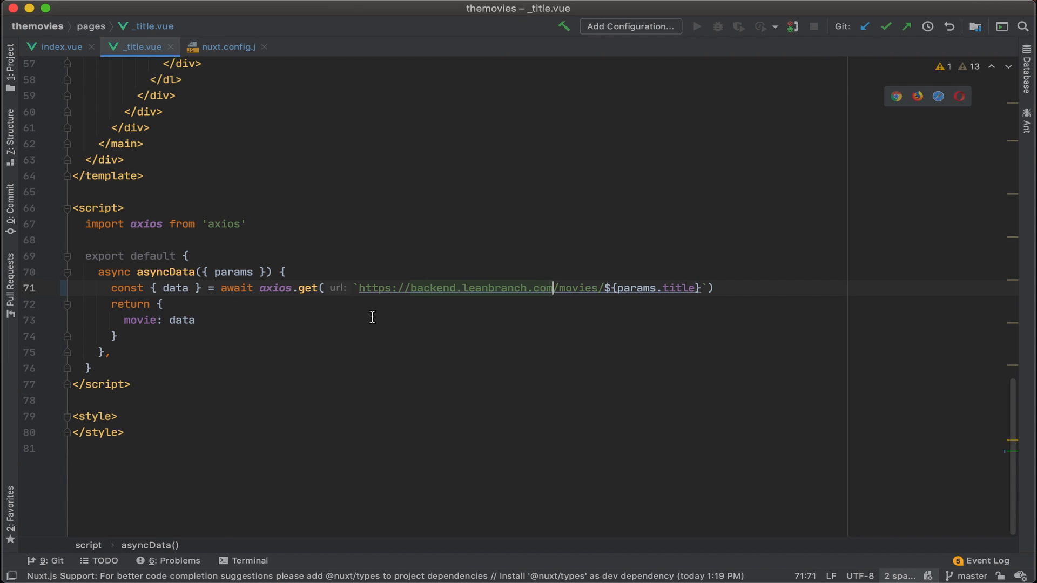
pyautogui.click(382, 318)
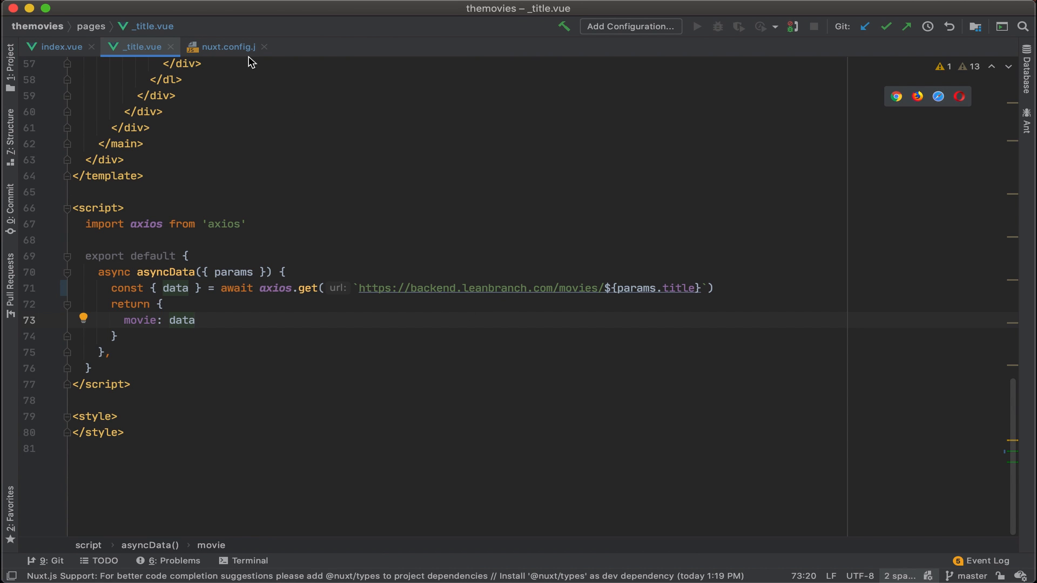
# Add a server block with port 7231 above the mode setting in nuxt.config.js, ending it with a comma
pyautogui.click(232, 50)
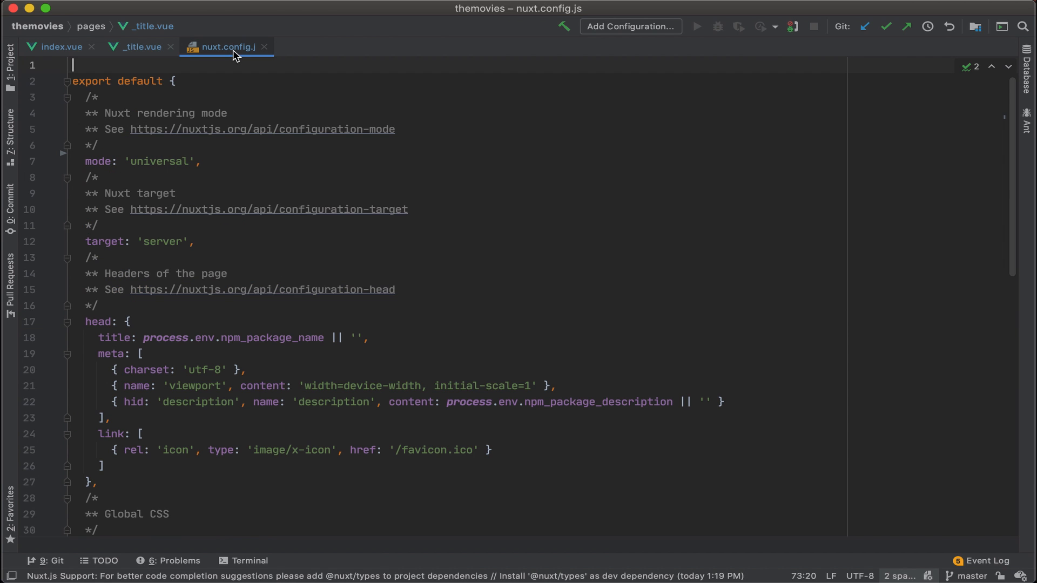
pyautogui.click(222, 142)
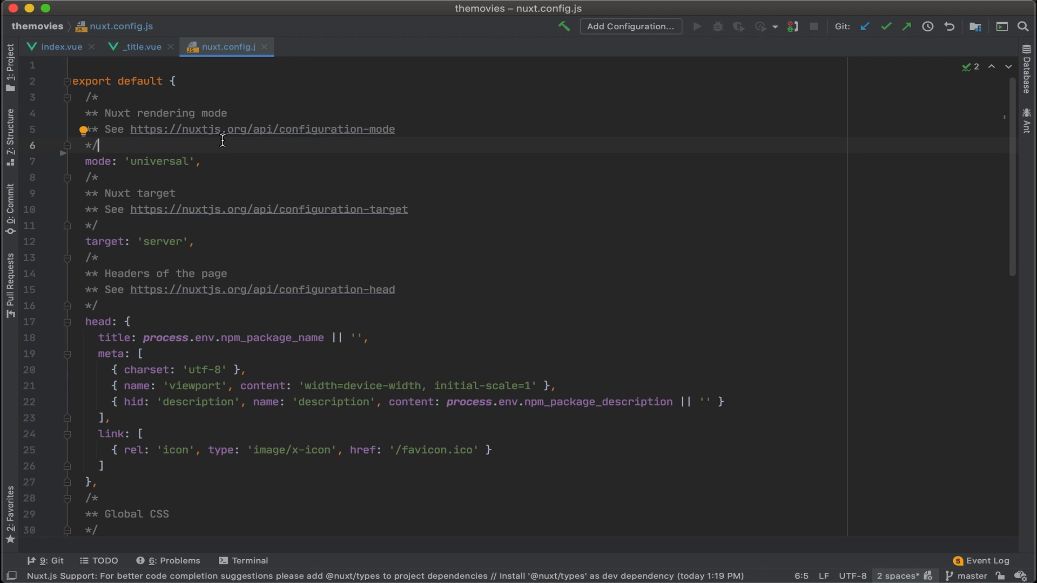
pyautogui.press('Return')
pyautogui.write('server')
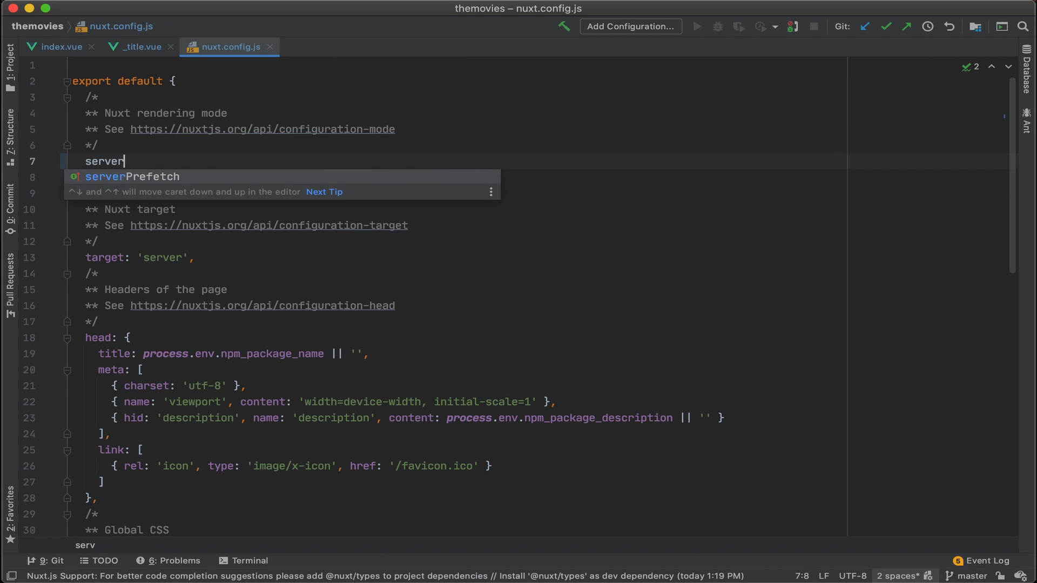
pyautogui.write(': {')
pyautogui.press('Return')
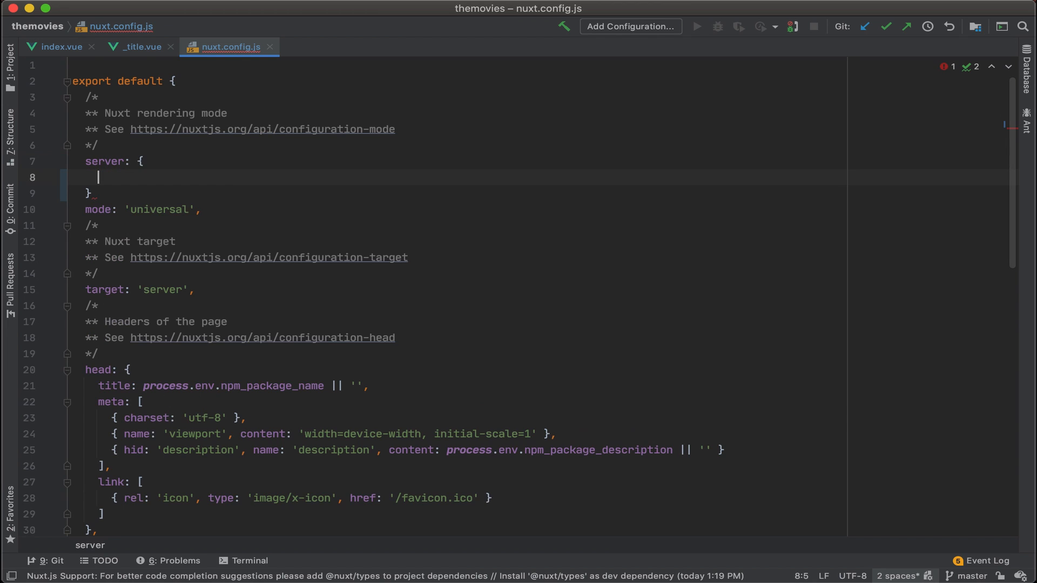
pyautogui.write('port:7231')
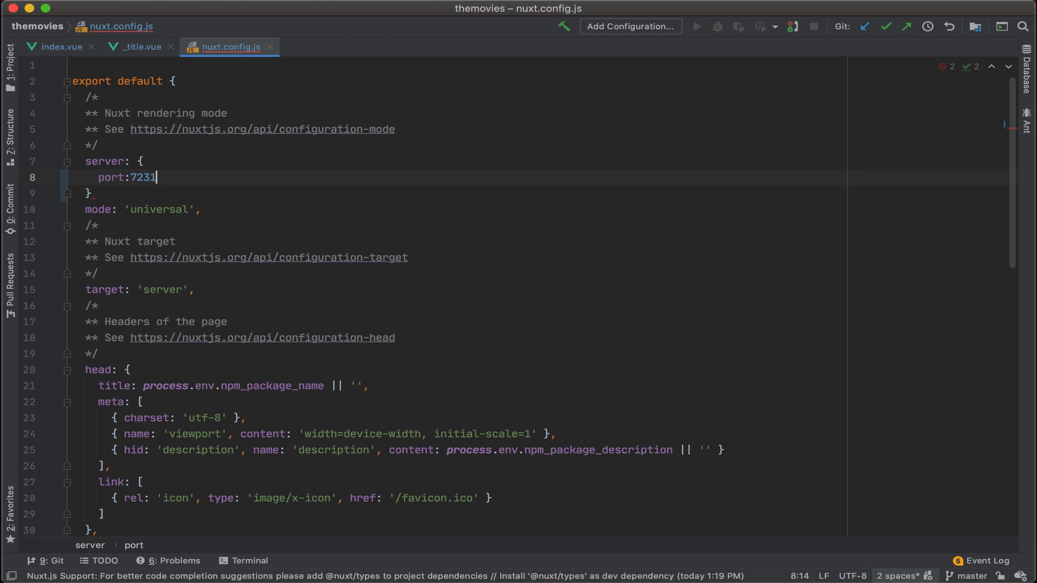
pyautogui.press('Down')
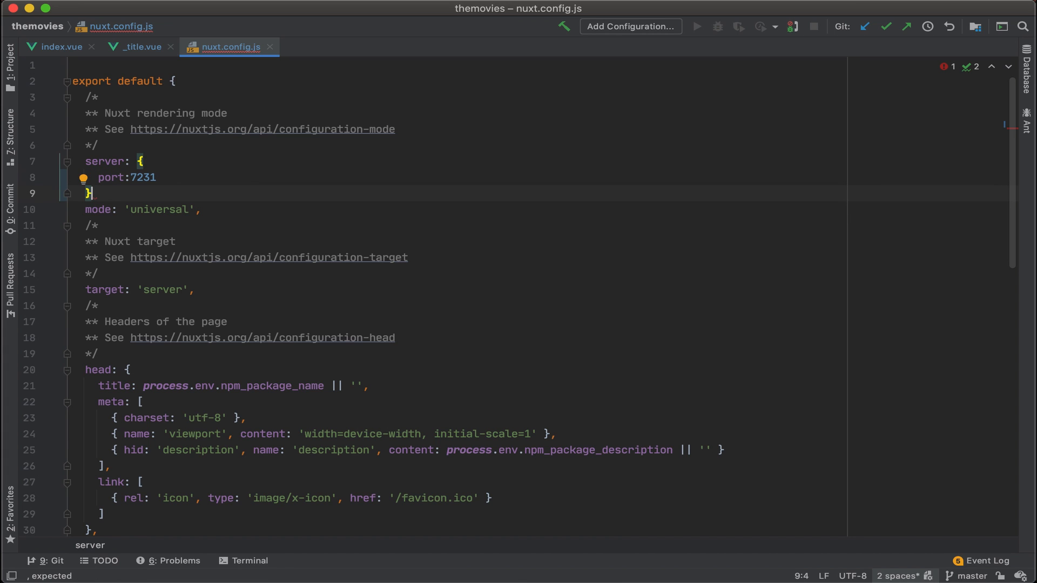
pyautogui.write(',')
pyautogui.press('Up')
pyautogui.press('End')
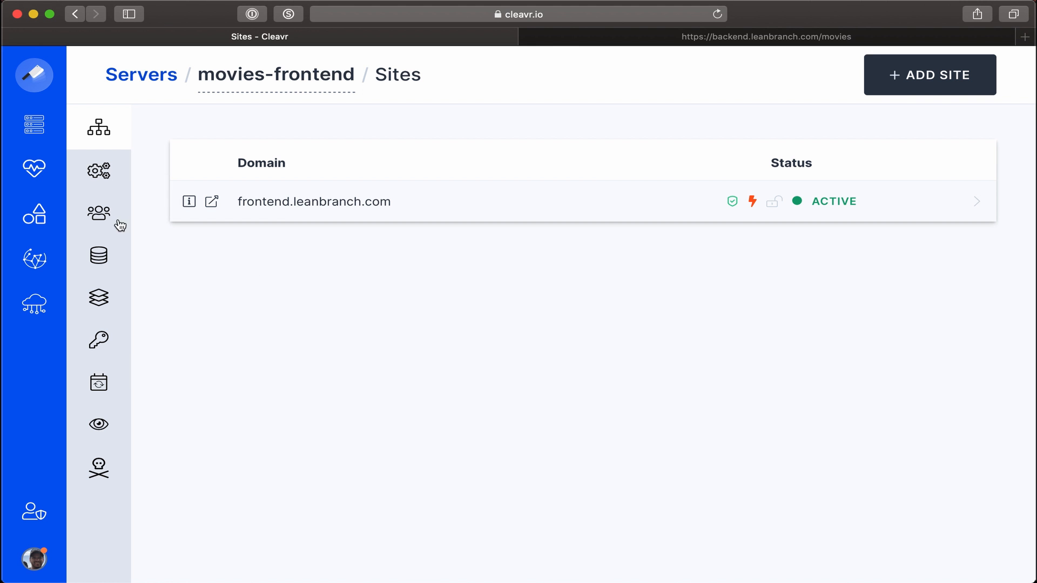
# Switch to Cleavr and start a new web app named movies-frontend using the GitHub version control profile
pyautogui.click(35, 213)
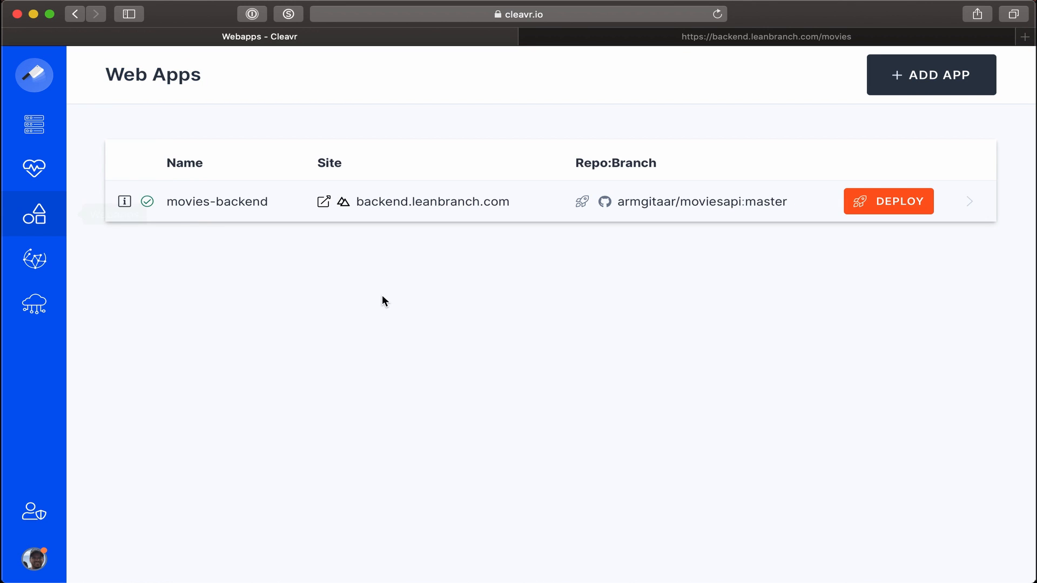
pyautogui.click(909, 77)
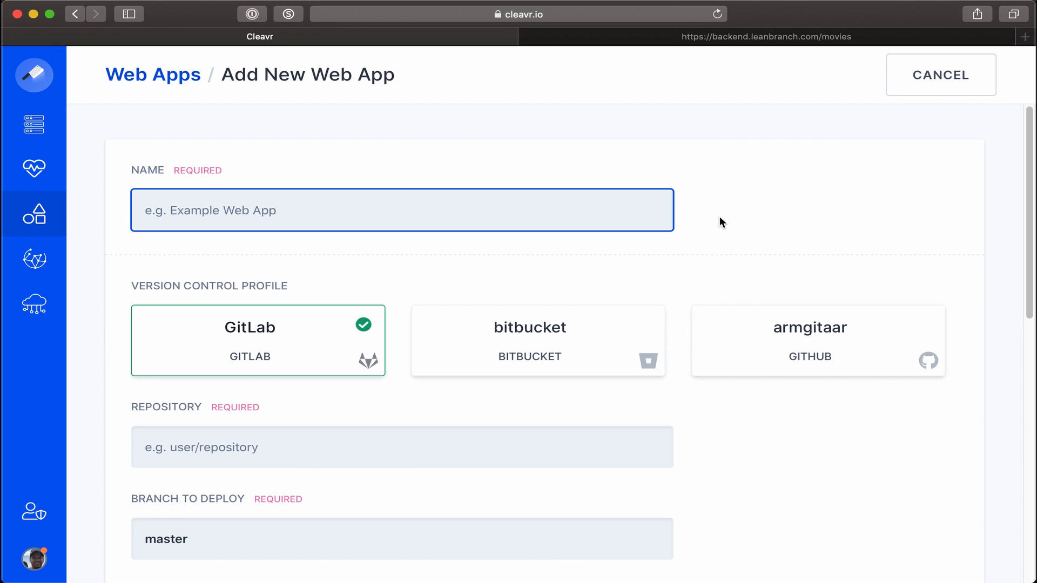
pyautogui.write('movies')
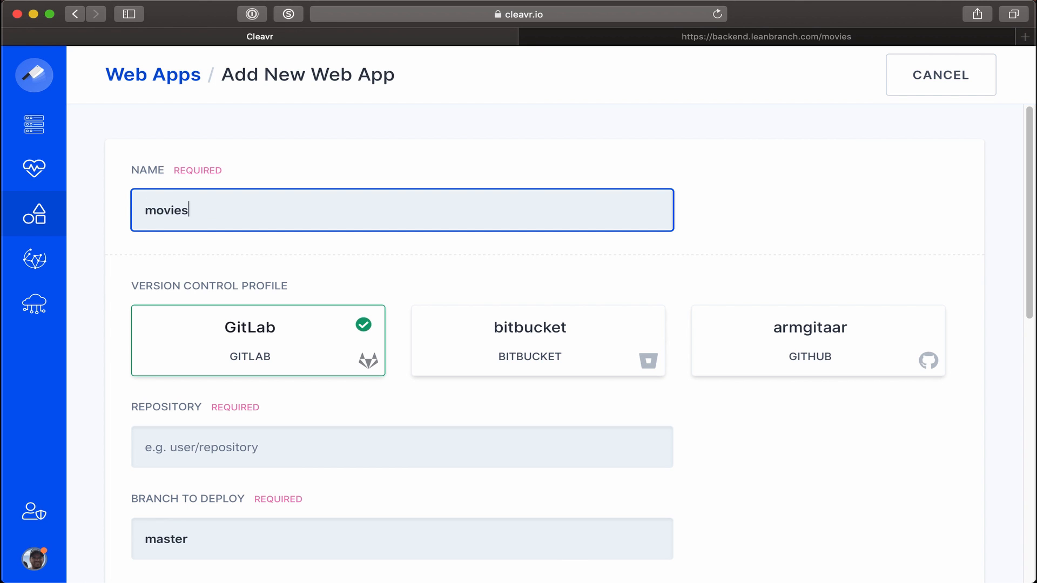
pyautogui.write('-frontend')
pyautogui.click(816, 357)
pyautogui.scroll(-2, 770, 419)
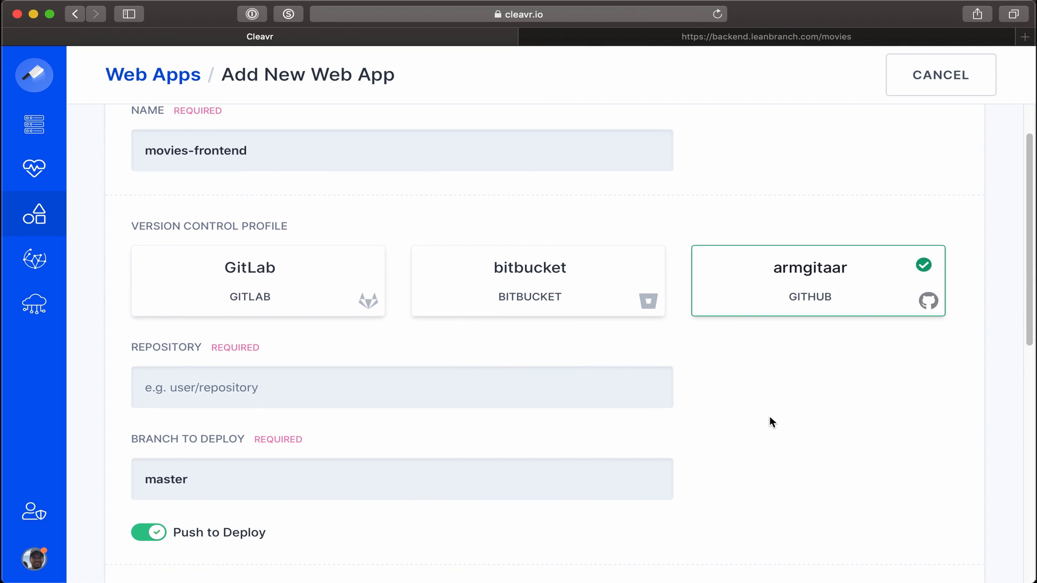
# Enter the GitHub account's themovies repository for the web app and turn off Push to Deploy
pyautogui.scroll(-1, 597, 385)
pyautogui.click(589, 377)
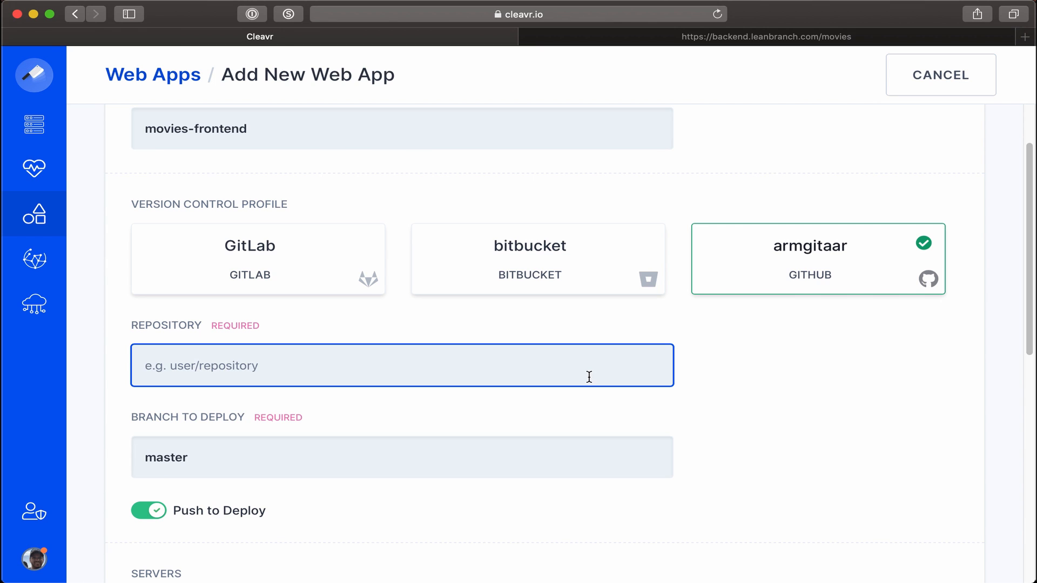
pyautogui.write('armgi')
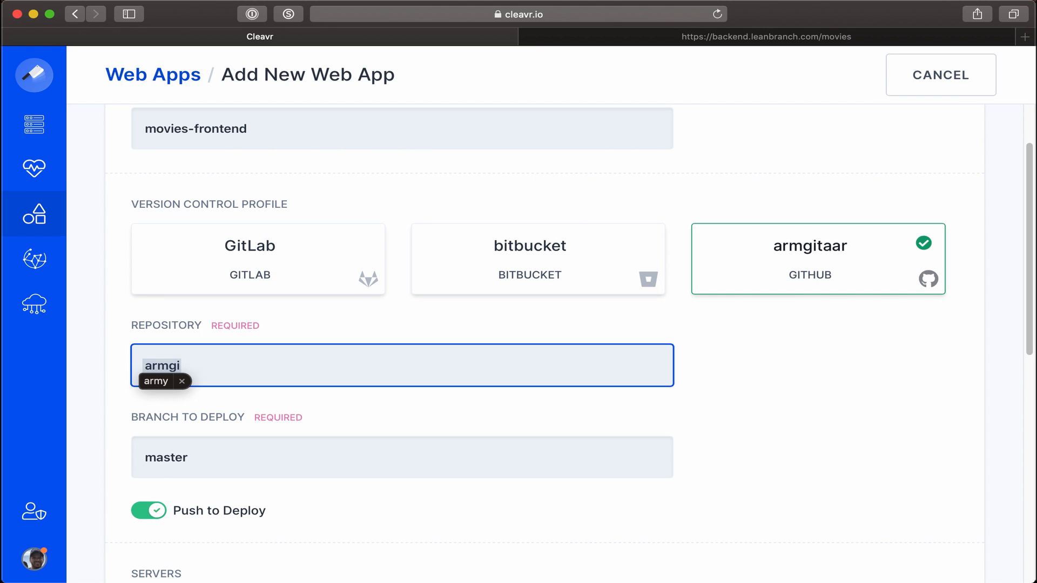
pyautogui.write('taar')
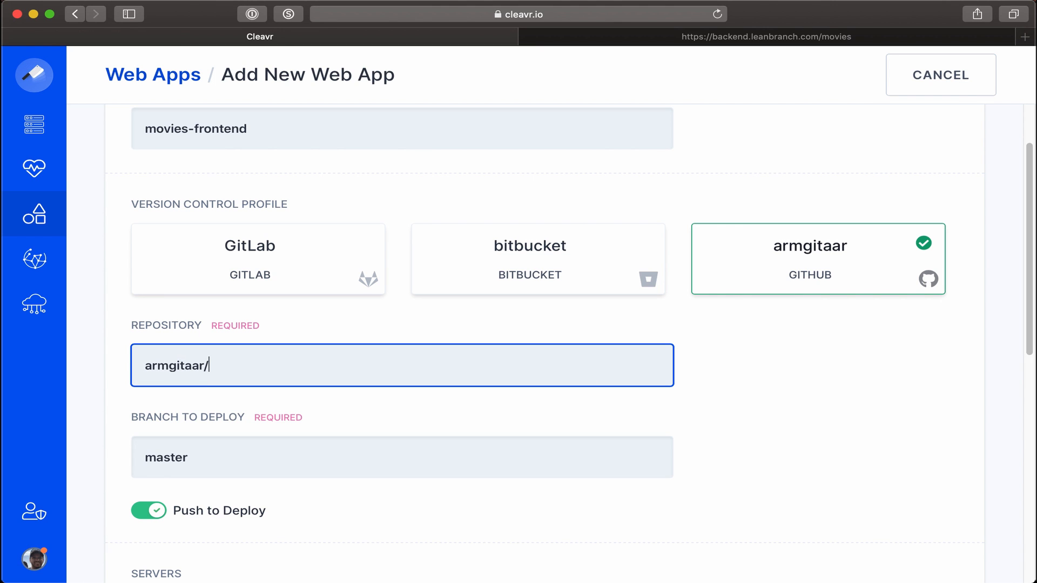
pyautogui.write('/themovies')
pyautogui.scroll(-1, 540, 346)
pyautogui.scroll(-2, 569, 377)
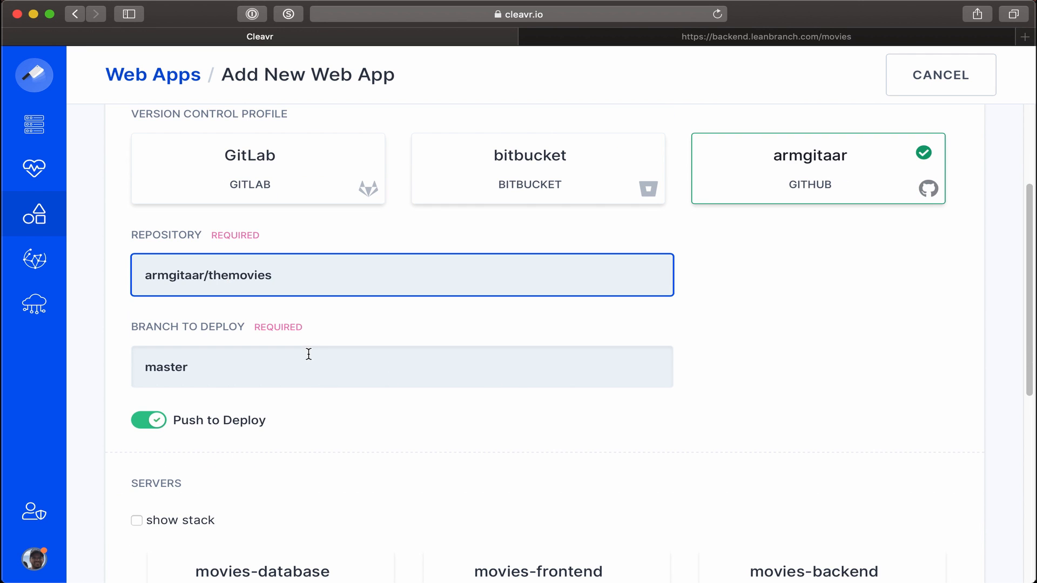
pyautogui.scroll(-10, 309, 355)
# Assign the web app to the movies-frontend server and the frontend.leanbranch.com site
pyautogui.click(479, 316)
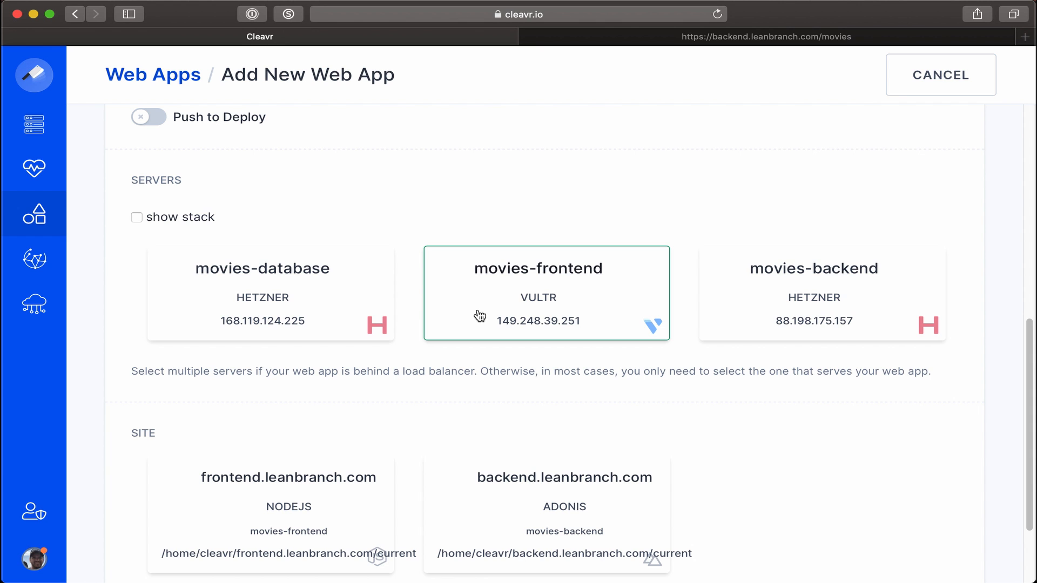
pyautogui.scroll(-3, 479, 313)
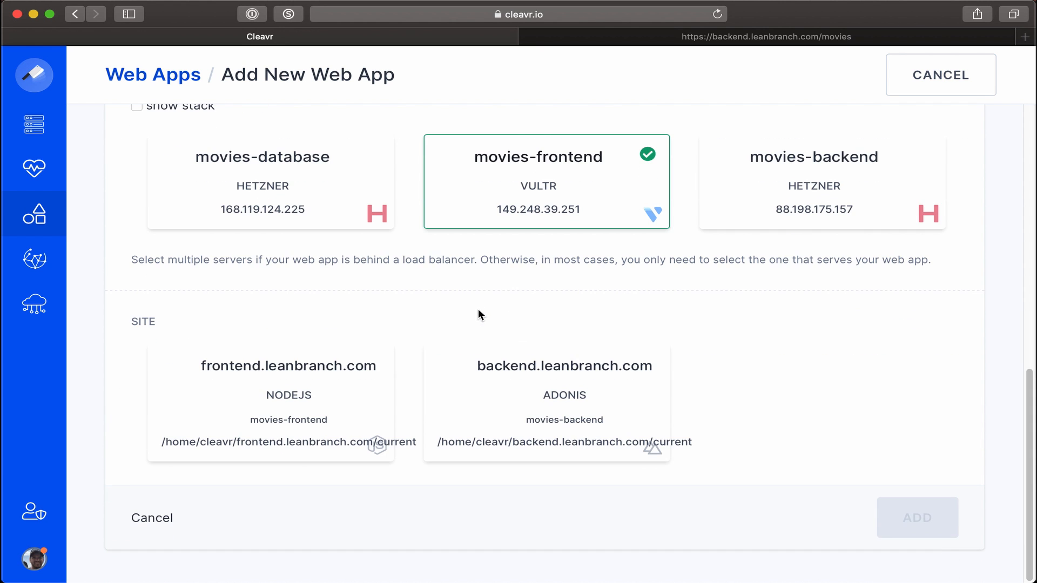
pyautogui.click(346, 380)
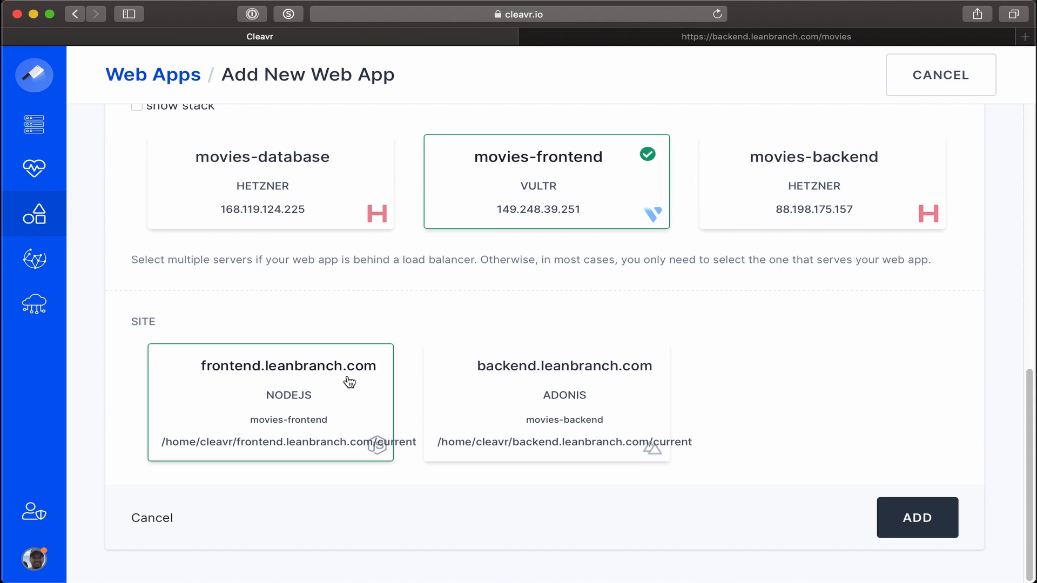
# Finish adding the new web app and open the settings of movies-frontend
pyautogui.click(912, 506)
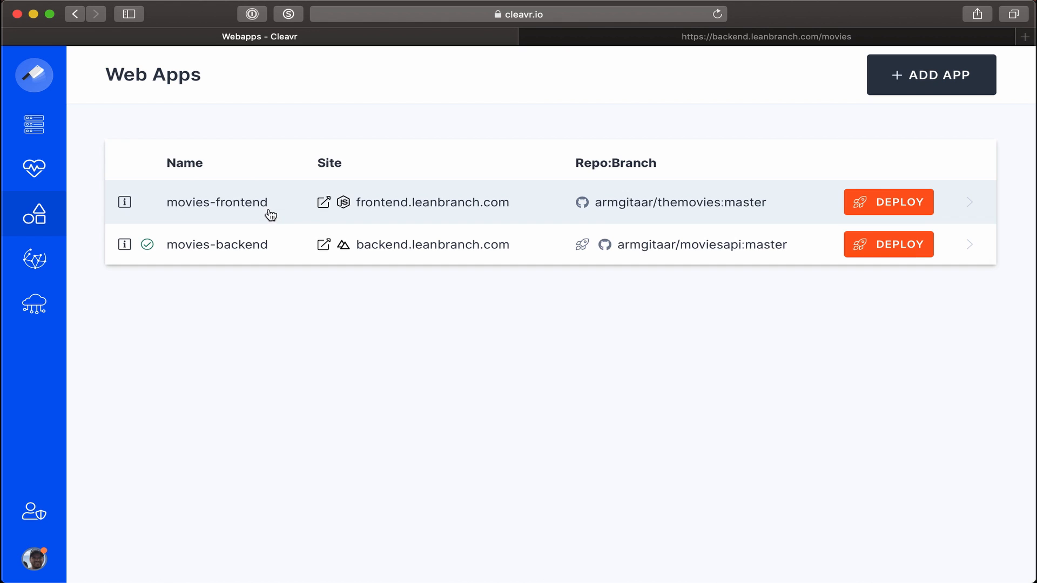
pyautogui.click(271, 215)
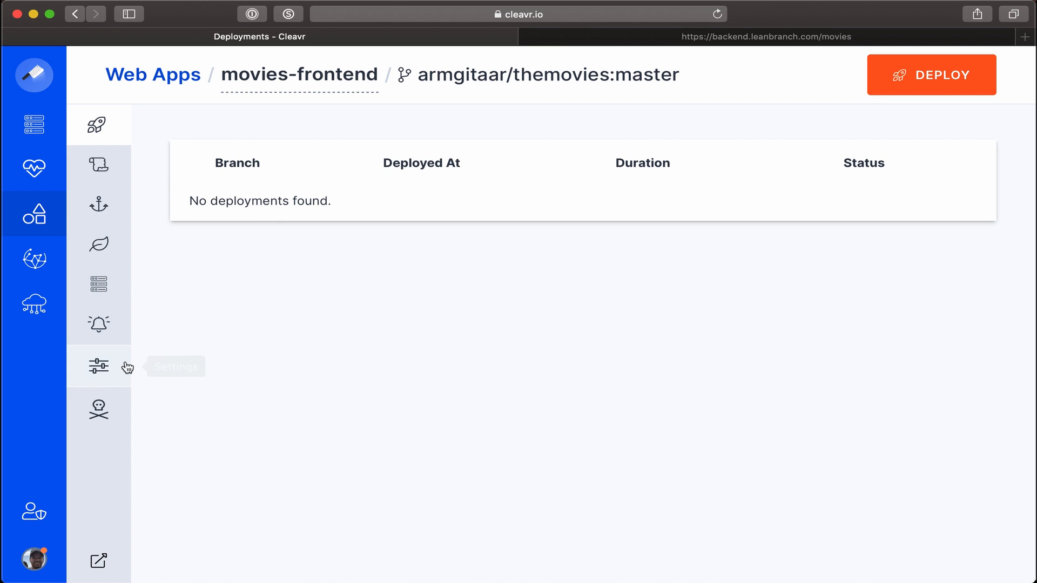
pyautogui.click(98, 366)
pyautogui.scroll(-5, 318, 435)
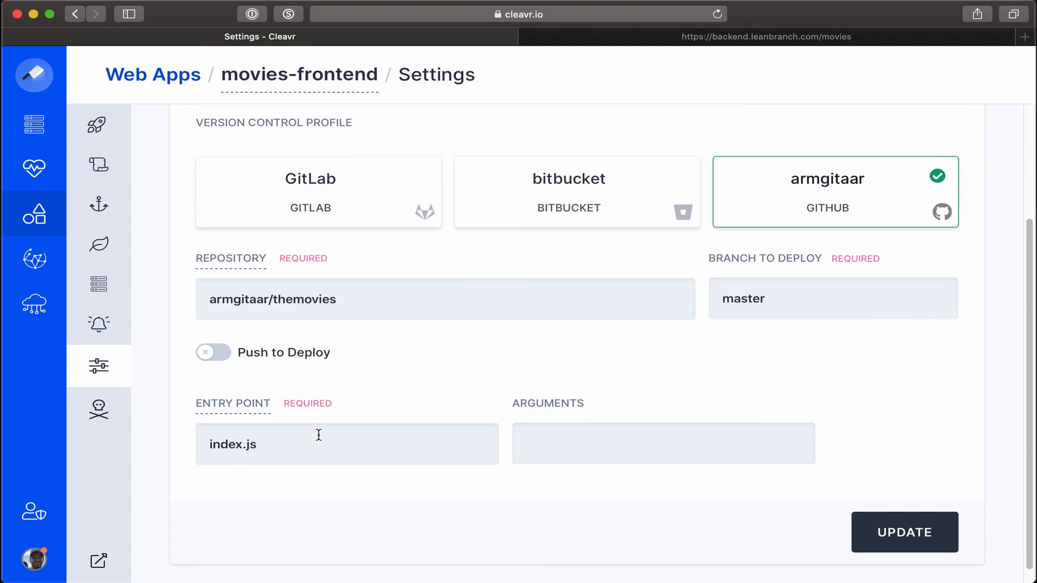
# Set the web app's entry point to npm with the argument start, and save the settings
pyautogui.click(317, 439)
pyautogui.press('super+a')
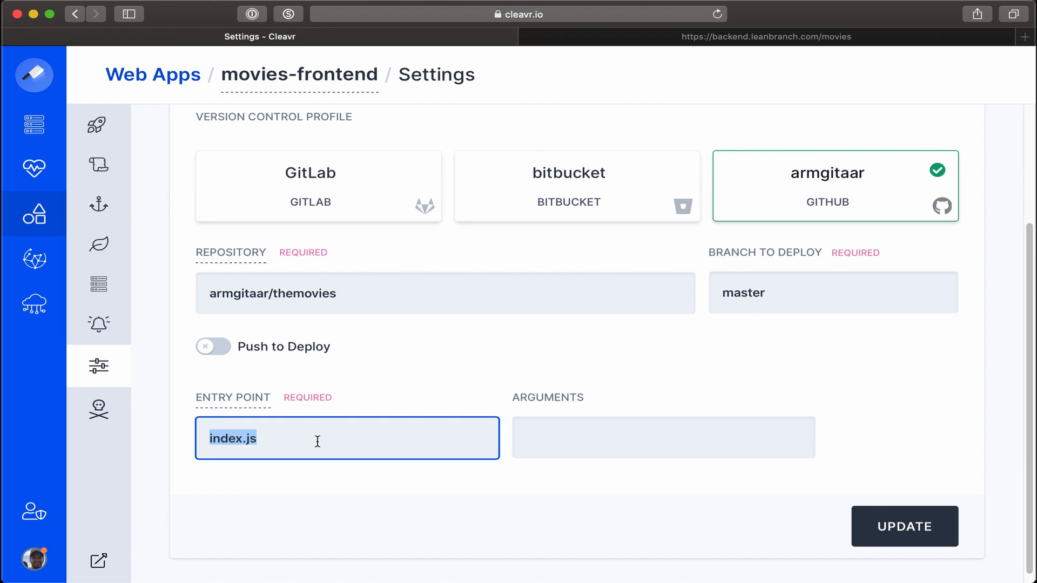
pyautogui.press('BackSpace')
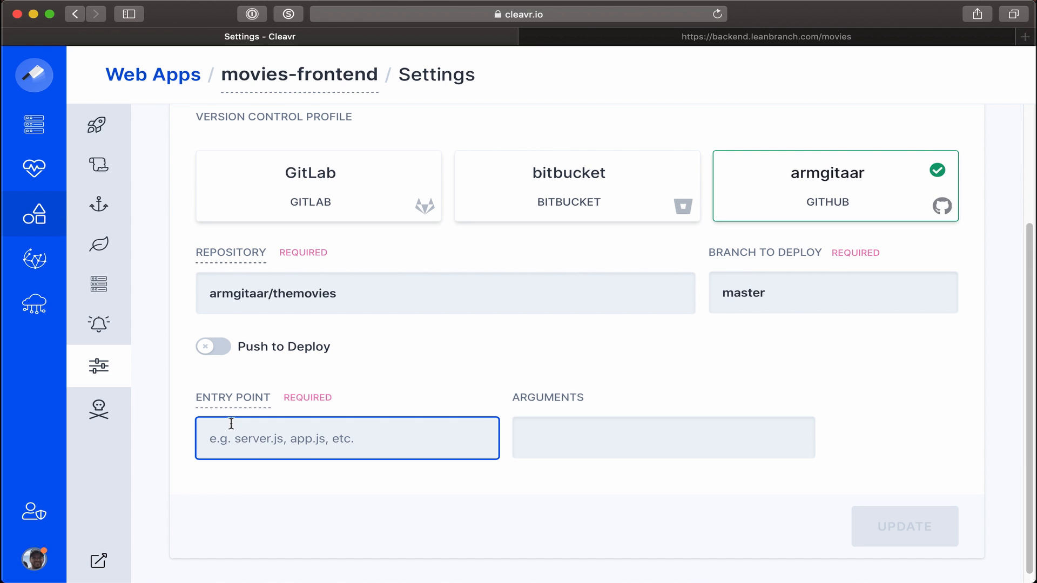
pyautogui.write('npm')
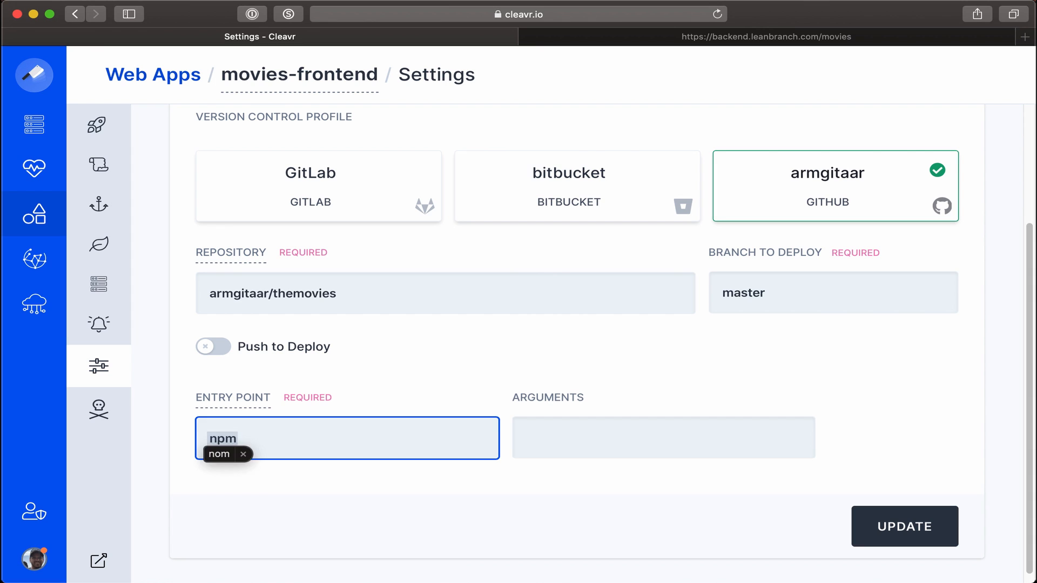
pyautogui.press('Tab')
pyautogui.press('Tab')
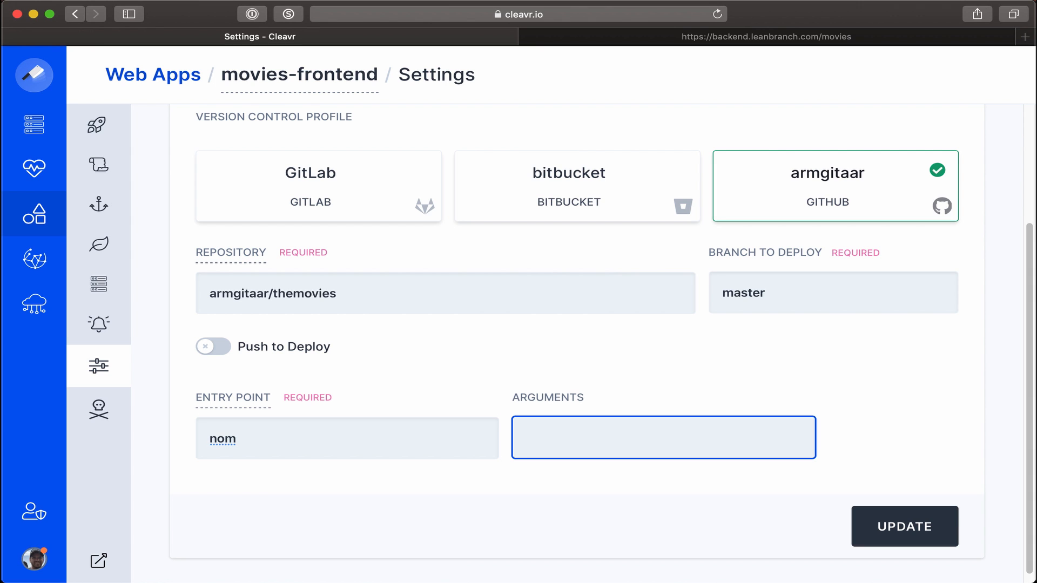
pyautogui.write('start')
pyautogui.click(223, 440)
pyautogui.press('BackSpace')
pyautogui.write('p')
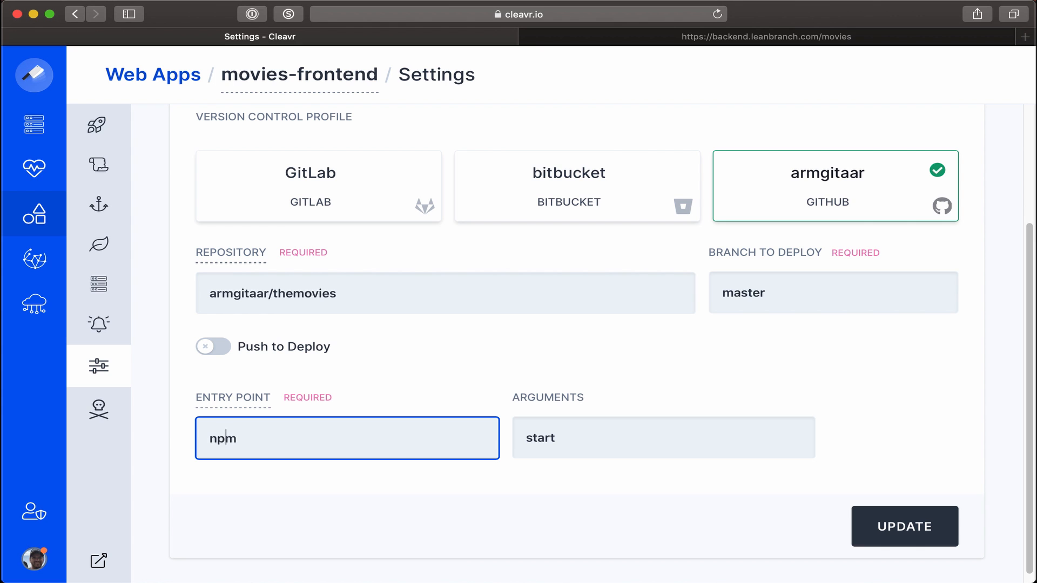
pyautogui.click(420, 513)
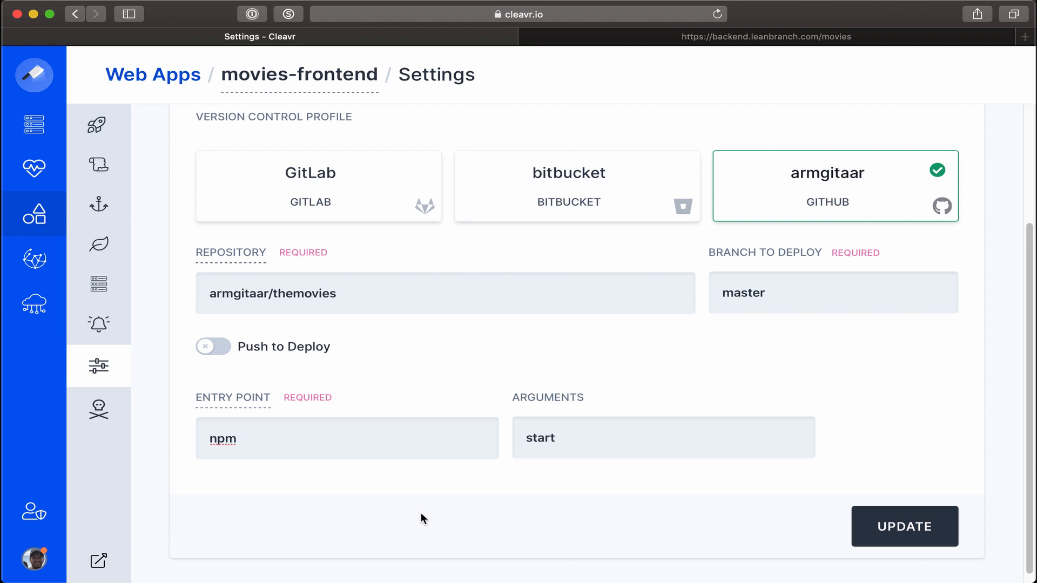
pyautogui.click(881, 522)
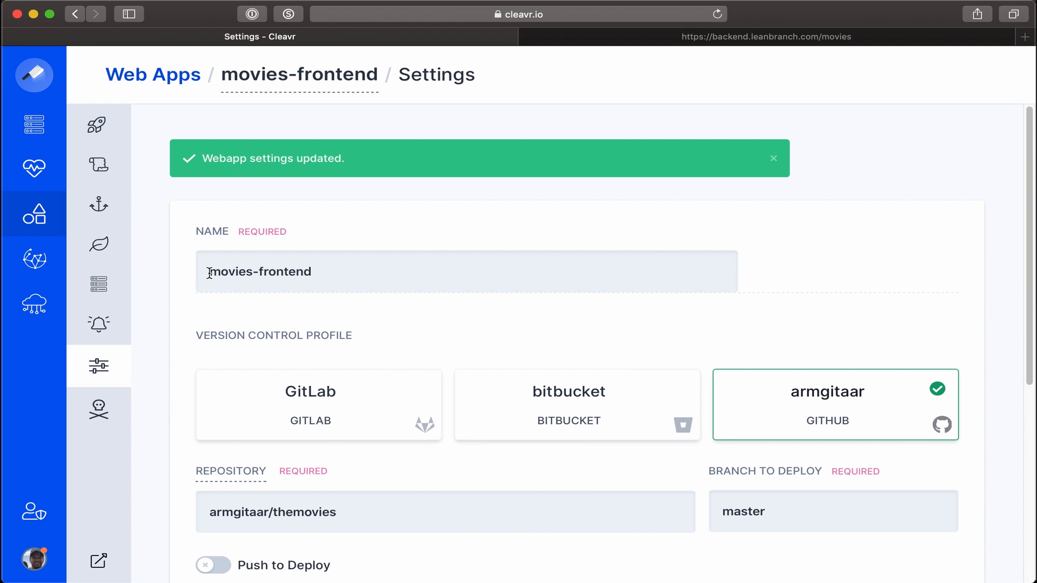
# Enable the Build Assets deployment hook for the movies-frontend web app
pyautogui.click(101, 206)
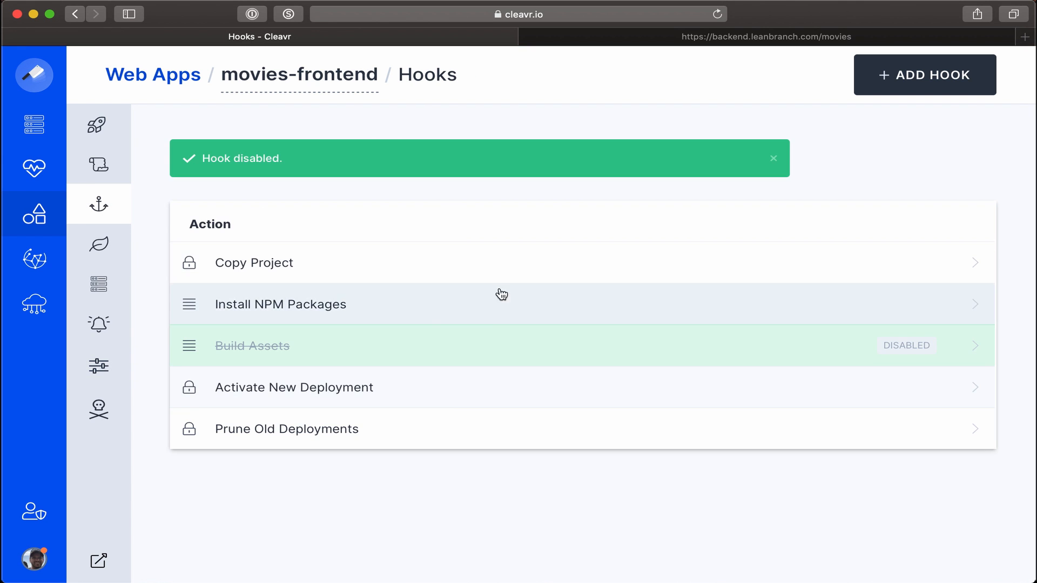
pyautogui.click(480, 342)
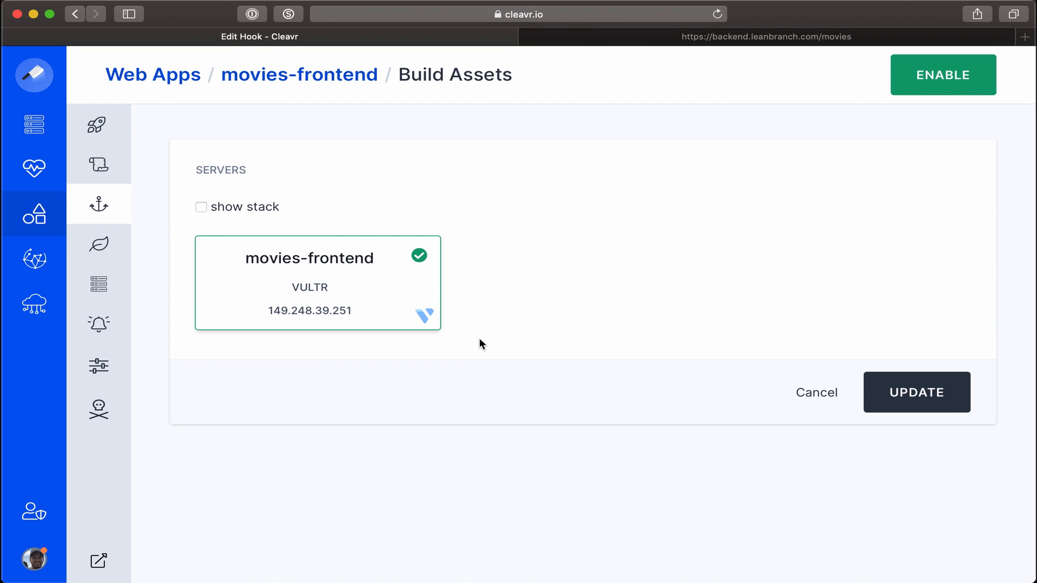
pyautogui.click(948, 77)
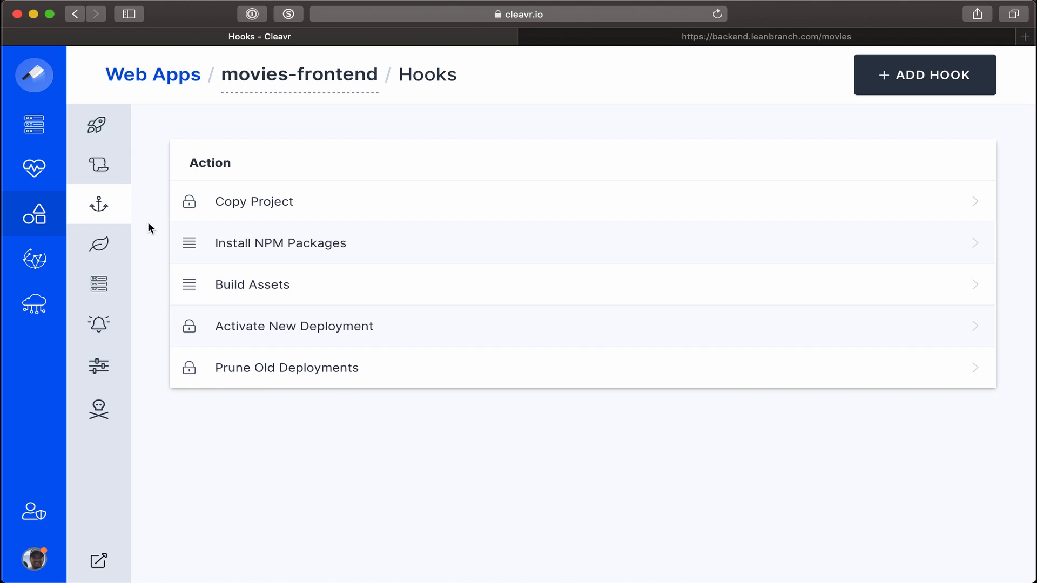
# Deploy the movies-frontend web app and follow the deployment's progress through its last hook, Prune Old Deployments
pyautogui.click(103, 130)
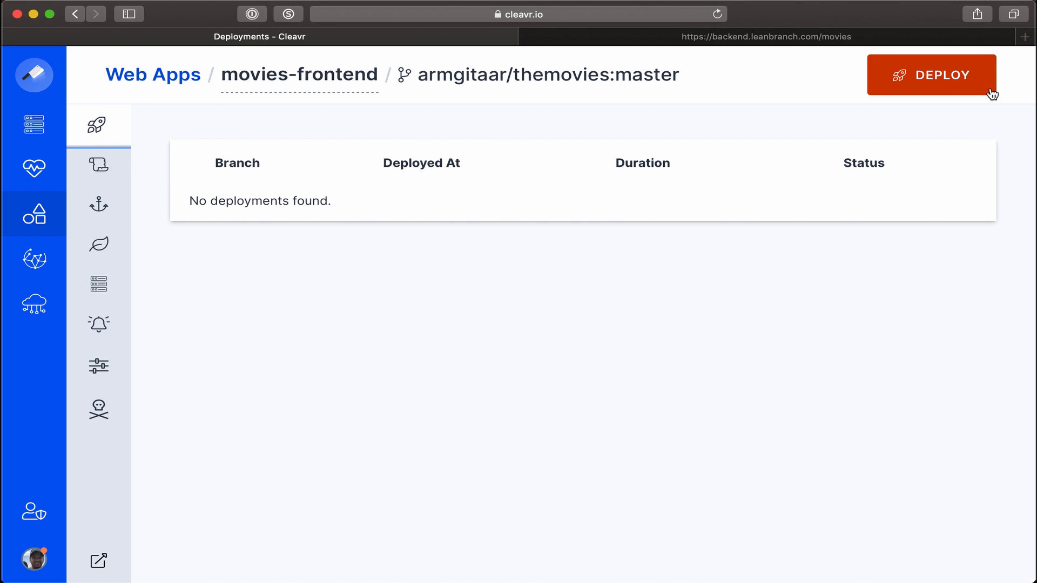
pyautogui.click(967, 80)
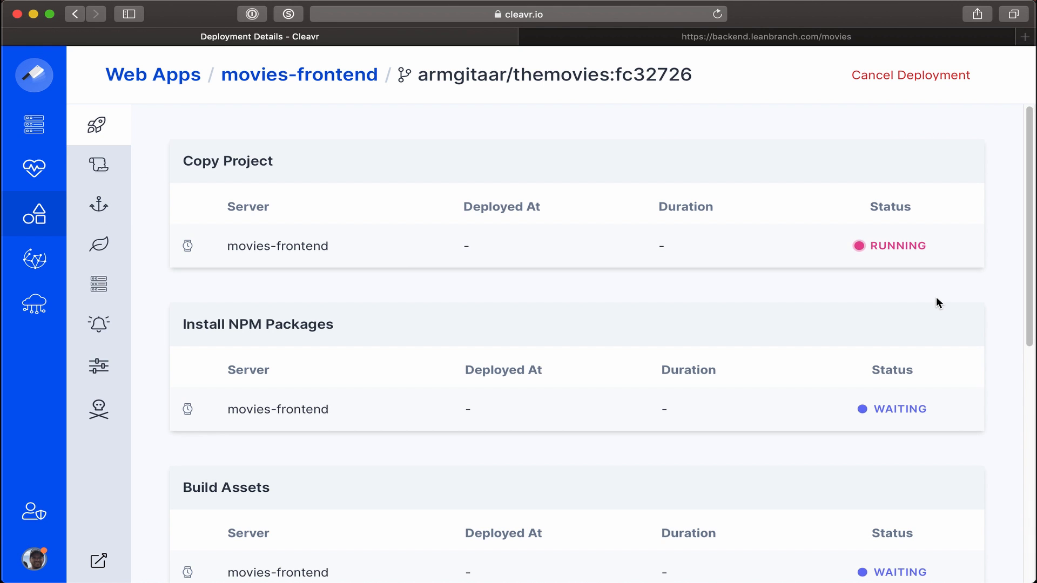
pyautogui.scroll(-1, 936, 296)
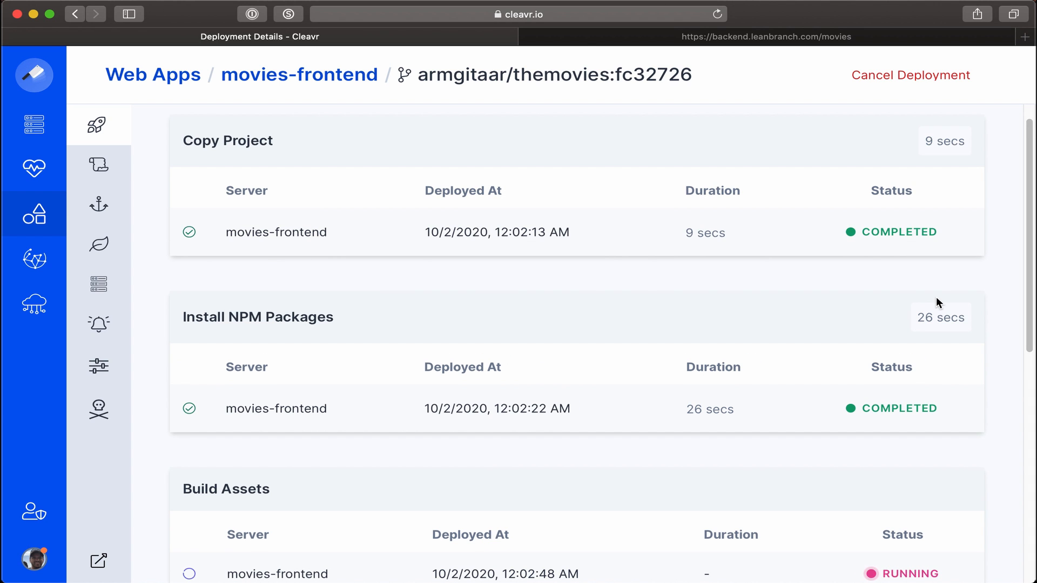
pyautogui.scroll(-8, 938, 303)
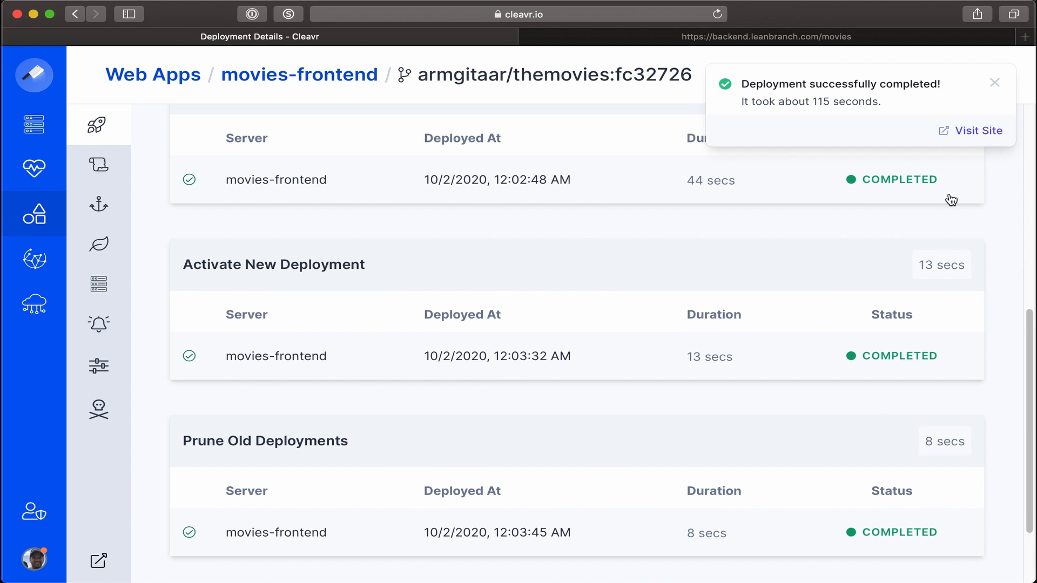
# Visit the deployed site and check the detail pages of The Sisterhood of the Traveling Pants and Children of Men, returning to the movie list
pyautogui.click(983, 131)
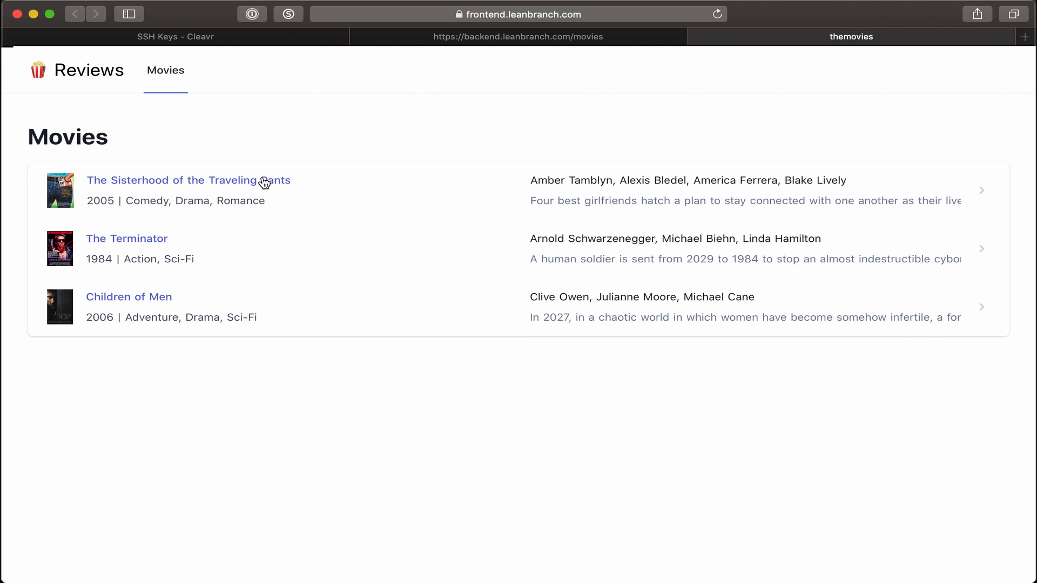
pyautogui.click(263, 180)
pyautogui.click(163, 74)
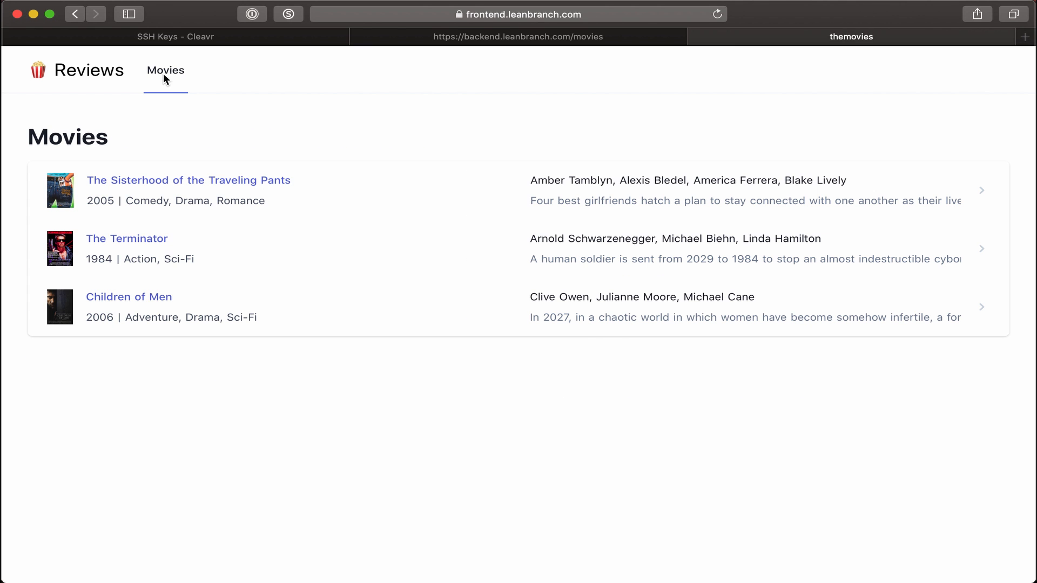
pyautogui.click(115, 300)
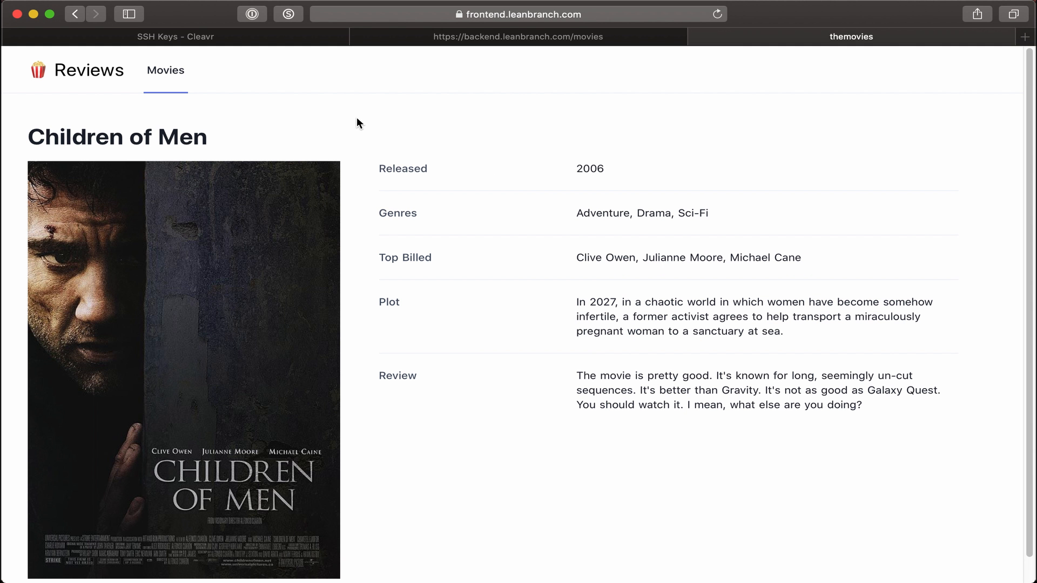
pyautogui.click(177, 74)
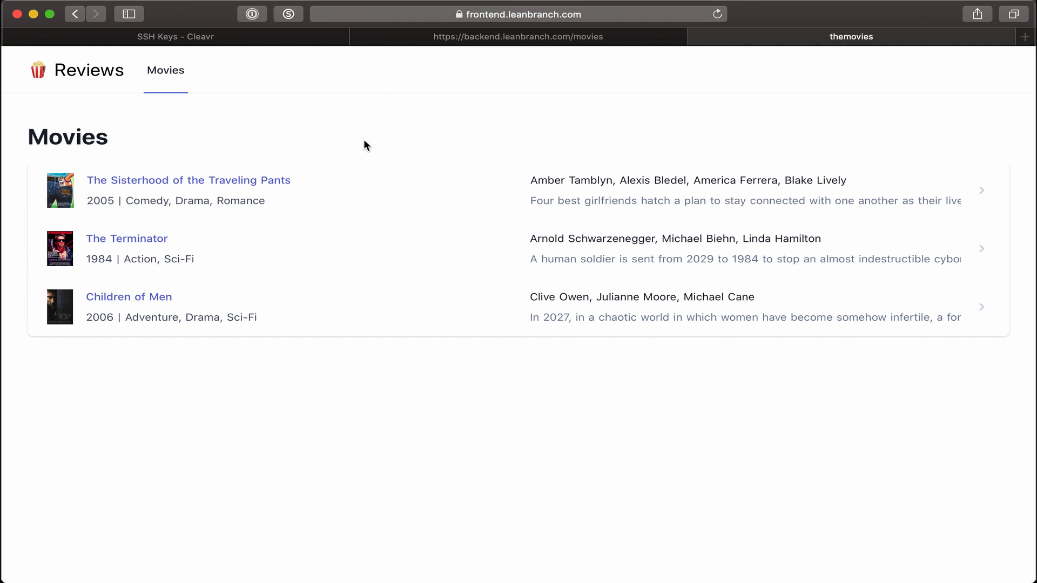